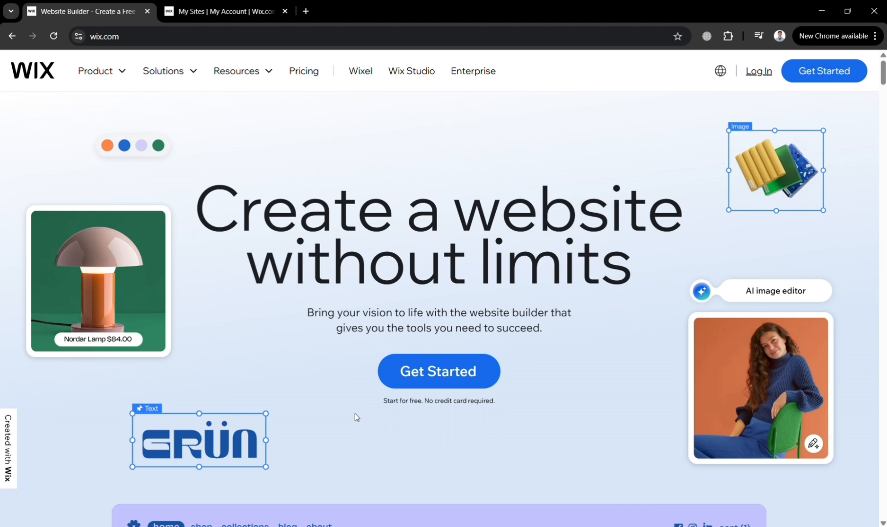
# - Look through the Wix homepage sections, from the AI website builder and marketing tools to the website builder FAQ
pyautogui.scroll(-10, 355, 414)
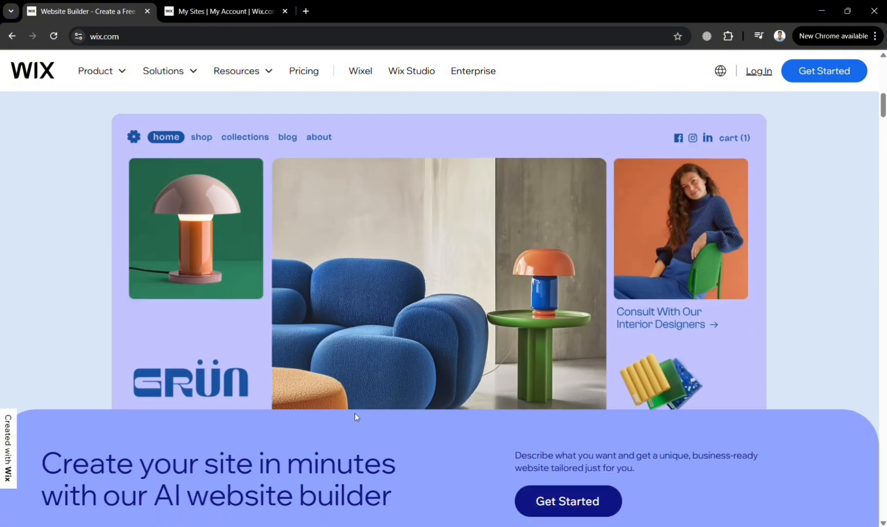
pyautogui.scroll(-20, 356, 416)
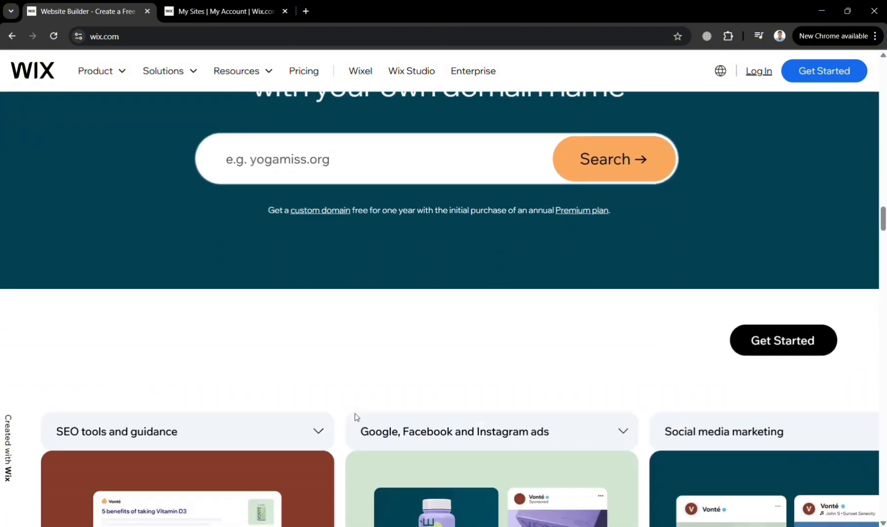
pyautogui.scroll(-1, 354, 416)
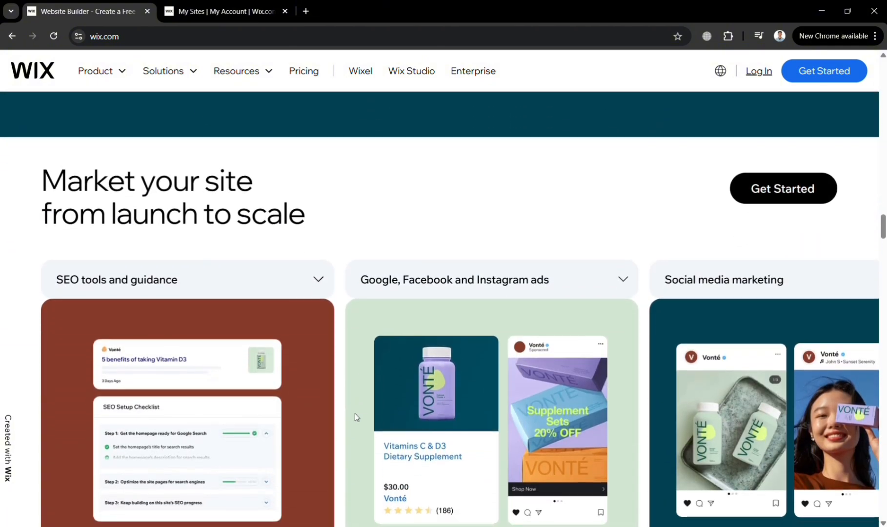
pyautogui.scroll(-10, 356, 418)
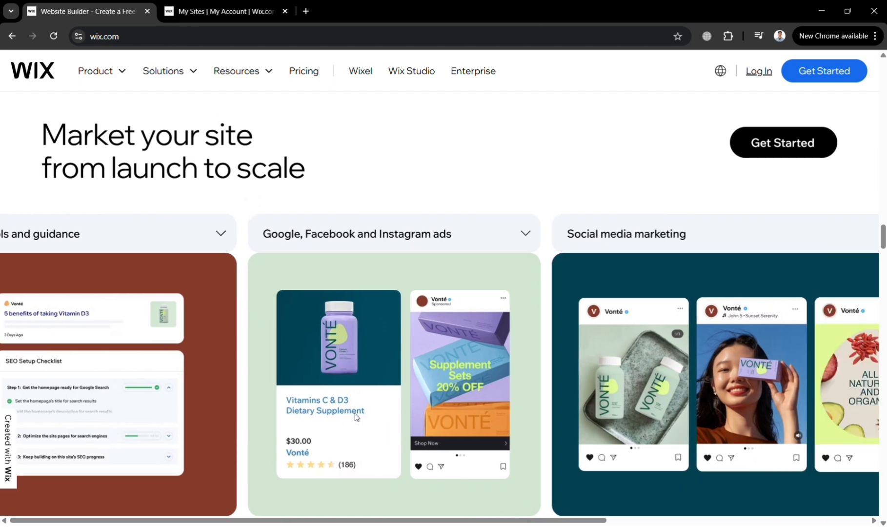
pyautogui.scroll(-20, 357, 417)
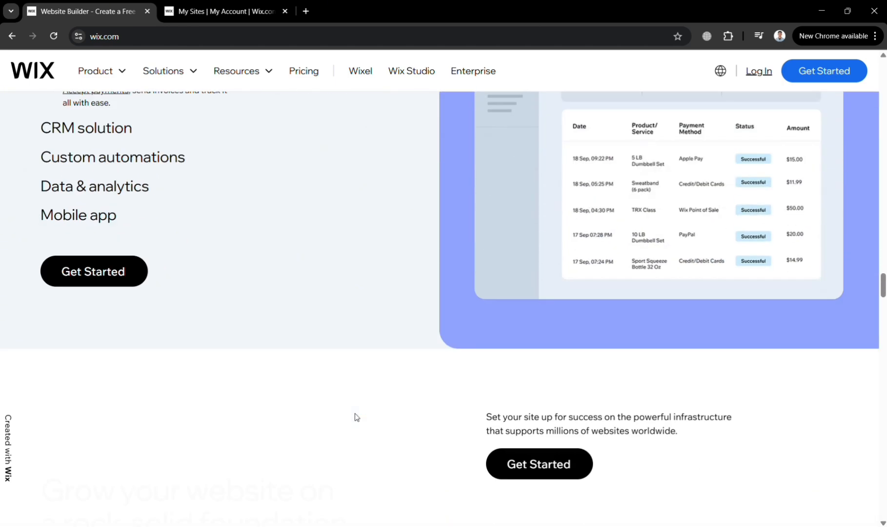
pyautogui.scroll(-20, 357, 417)
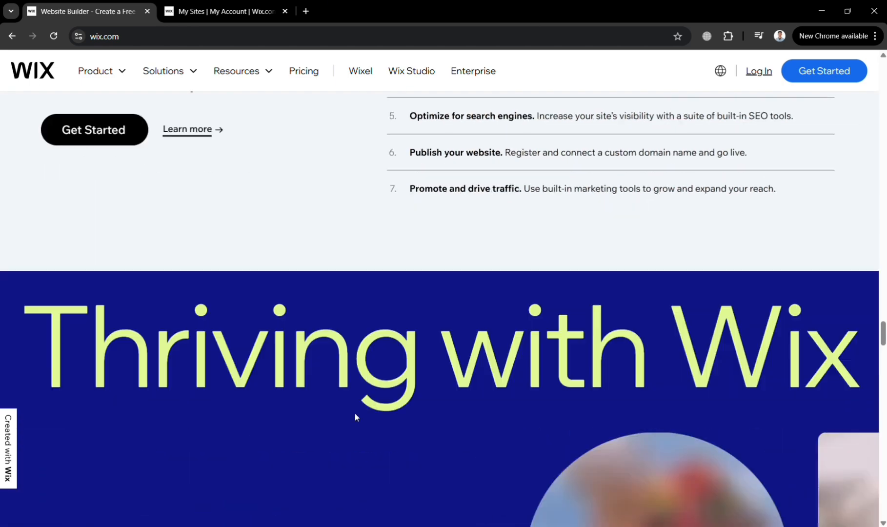
pyautogui.scroll(-13, 359, 419)
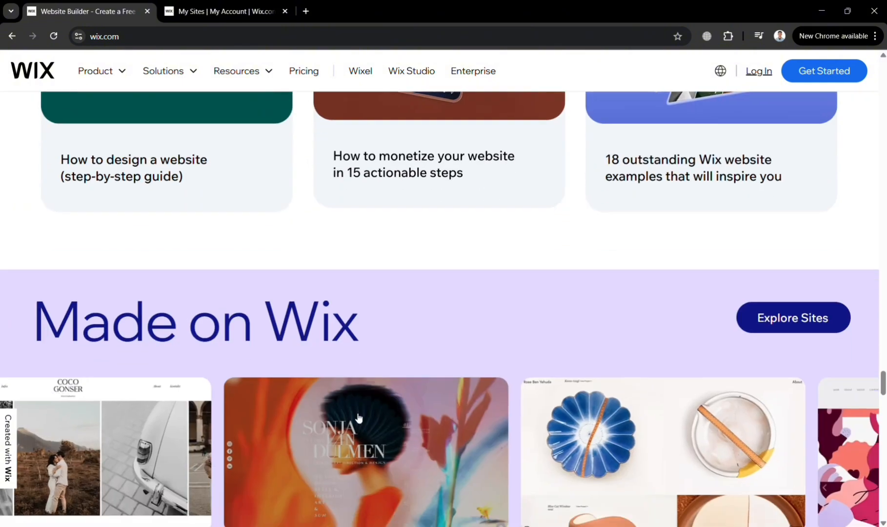
pyautogui.scroll(-15, 359, 418)
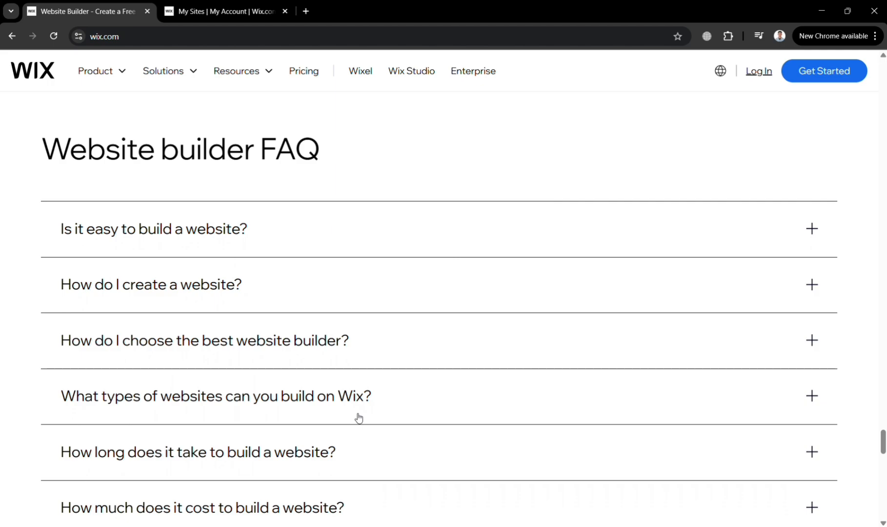
pyautogui.scroll(-15, 359, 419)
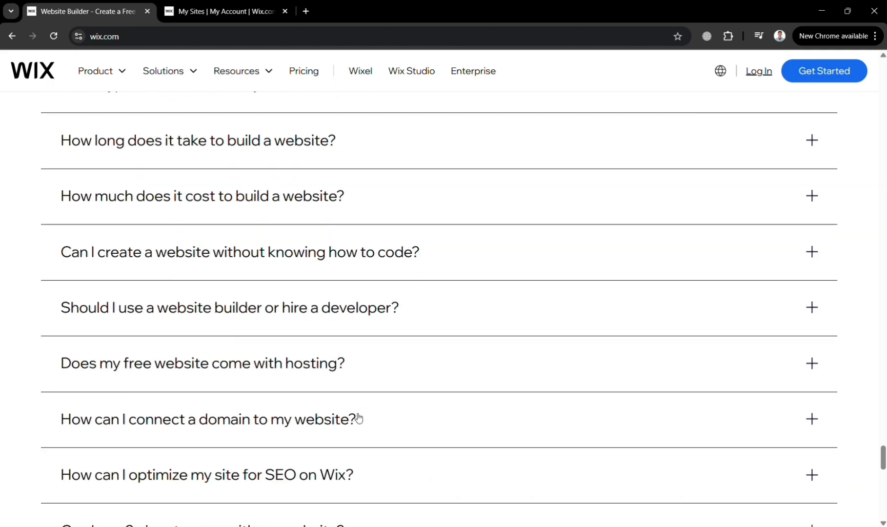
pyautogui.scroll(20, 357, 417)
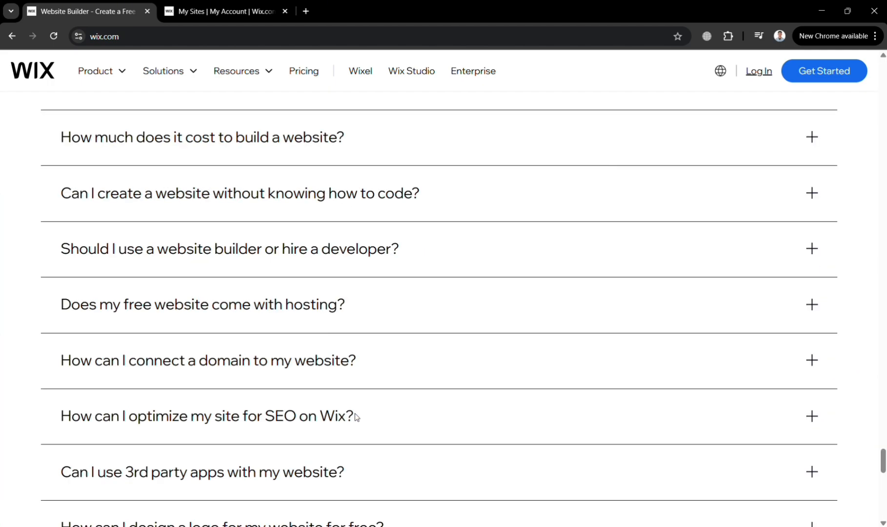
pyautogui.scroll(20, 359, 418)
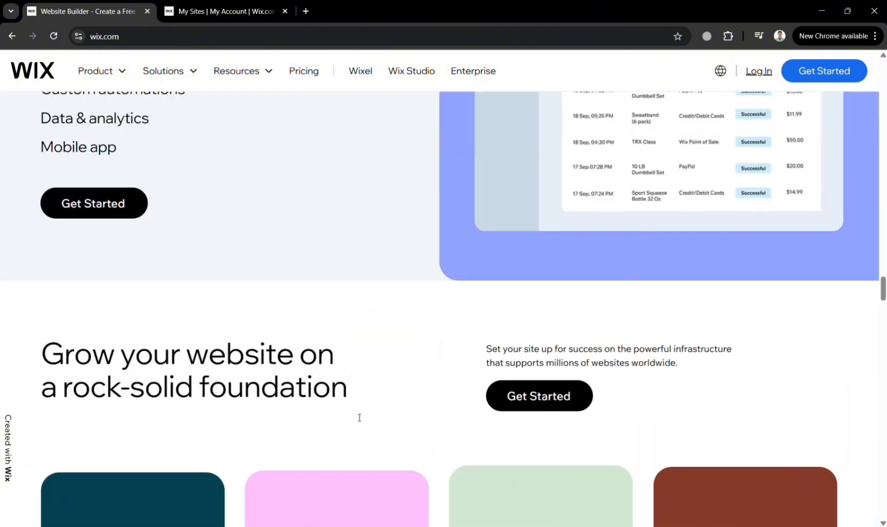
pyautogui.scroll(10, 355, 417)
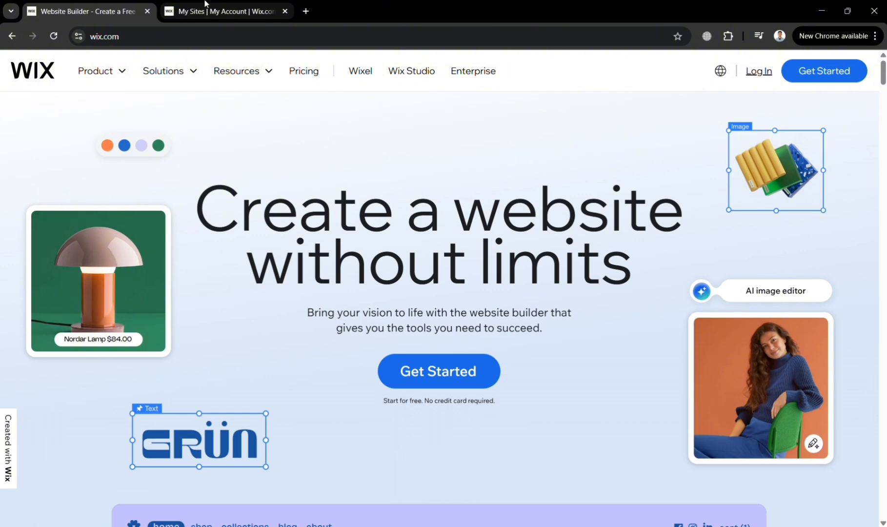
# - Open the Store 2 dashboard from the account's site list and dismiss the sale offer
pyautogui.hotkey('ctrl', 'Tab')
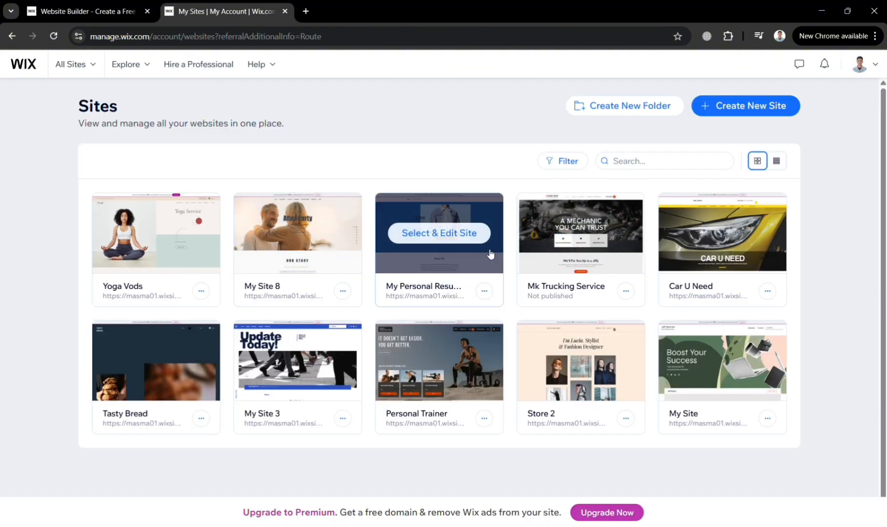
pyautogui.moveTo(534, 386)
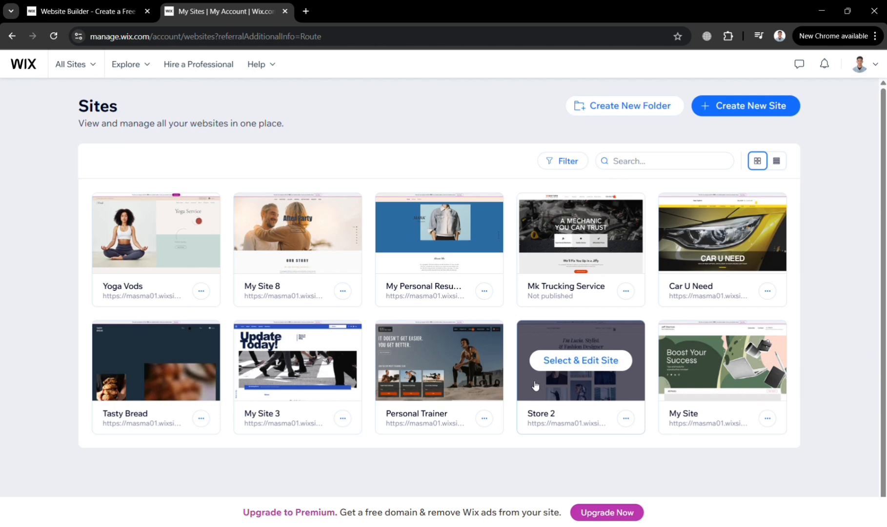
pyautogui.click(615, 389)
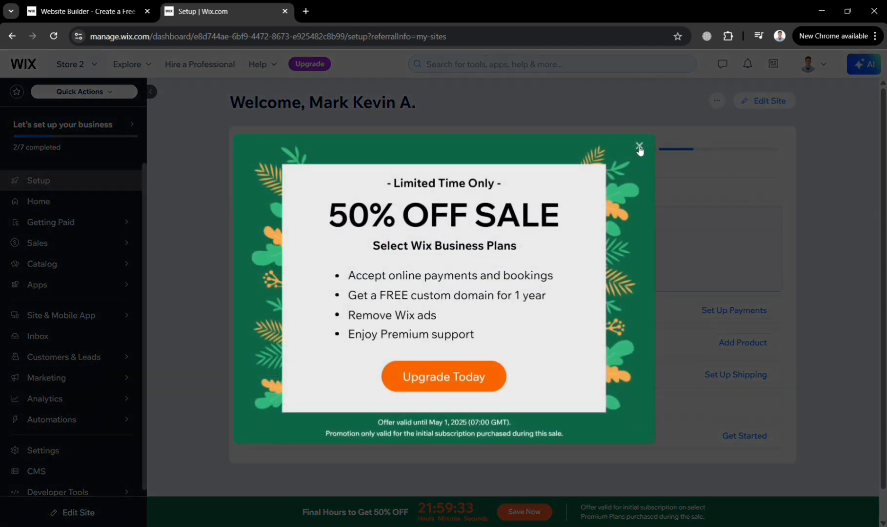
pyautogui.click(639, 147)
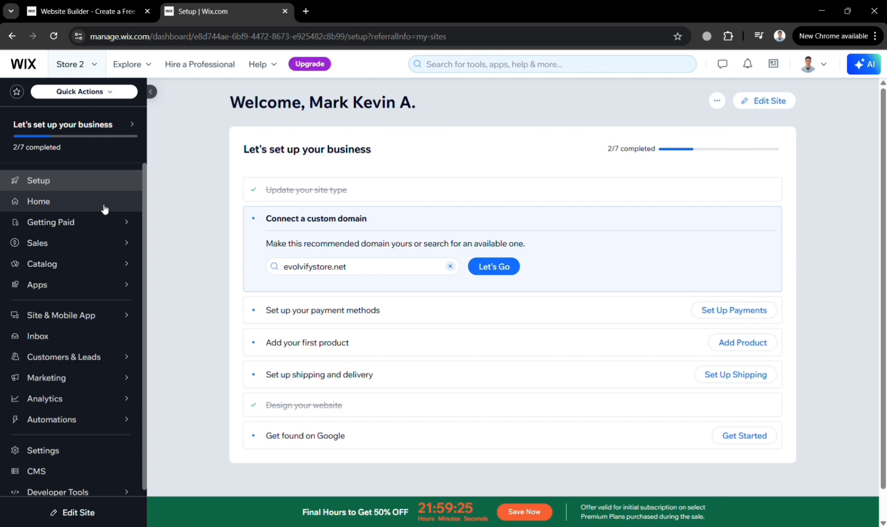
# - Open the site's Accept Payments settings and dismiss the business location prompt without confirming it
pyautogui.moveTo(63, 222)
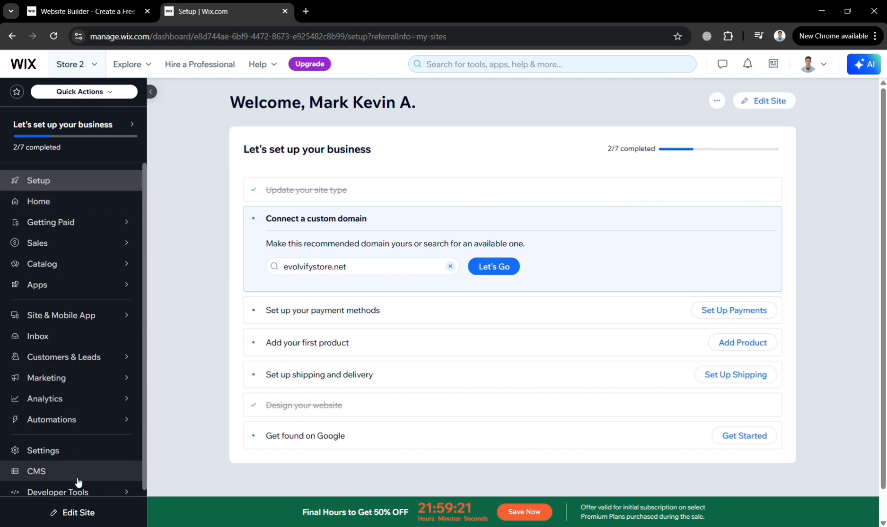
pyautogui.scroll(-1, 78, 482)
pyautogui.click(89, 450)
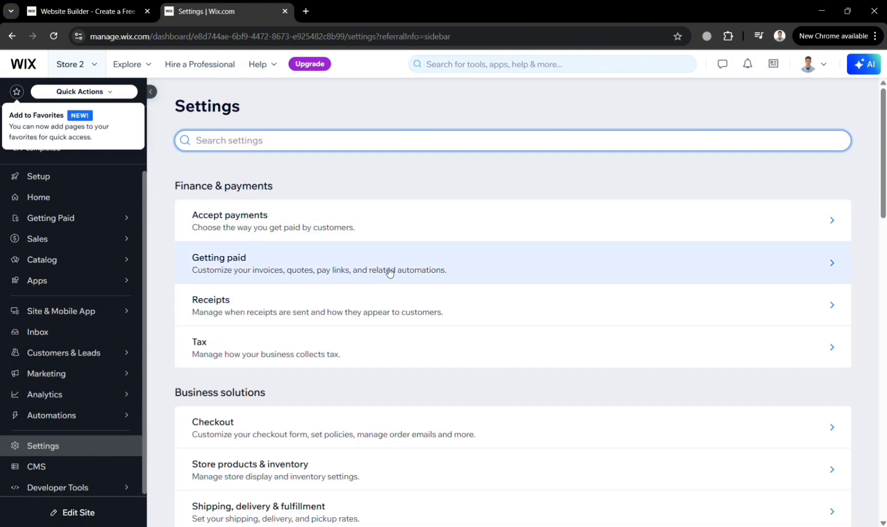
pyautogui.scroll(-1, 459, 290)
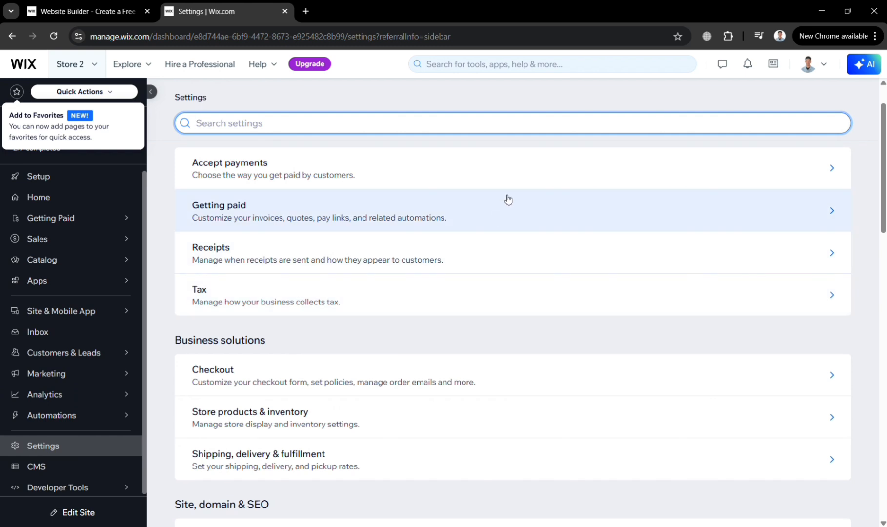
pyautogui.click(523, 176)
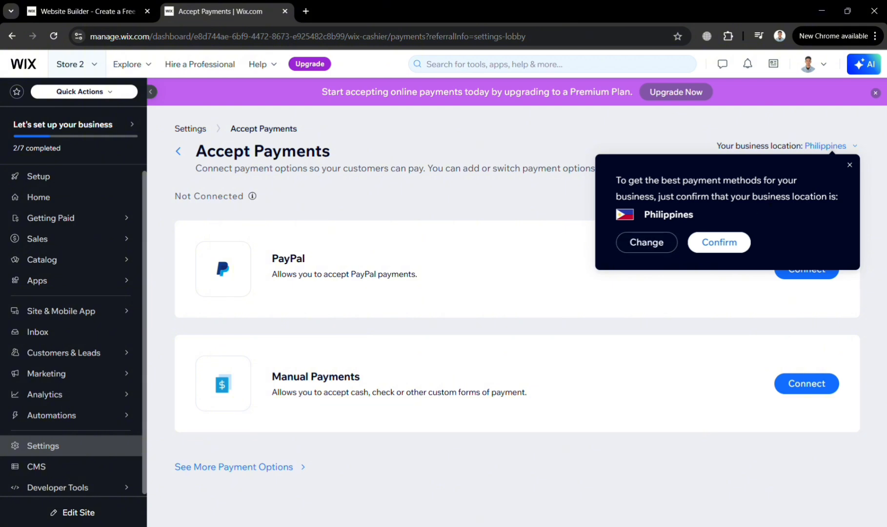
pyautogui.click(851, 166)
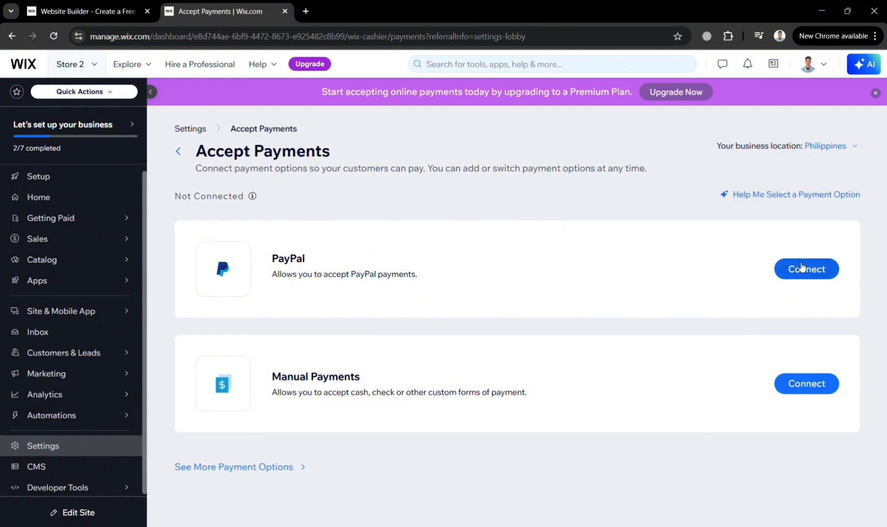
# - Review the additional payment options available to the store and return to the main Settings page
pyautogui.click(278, 468)
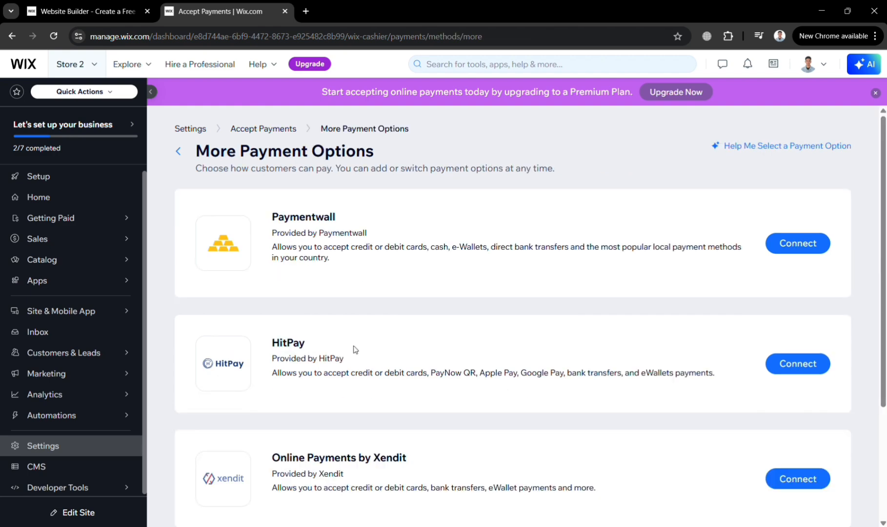
pyautogui.scroll(-3, 356, 349)
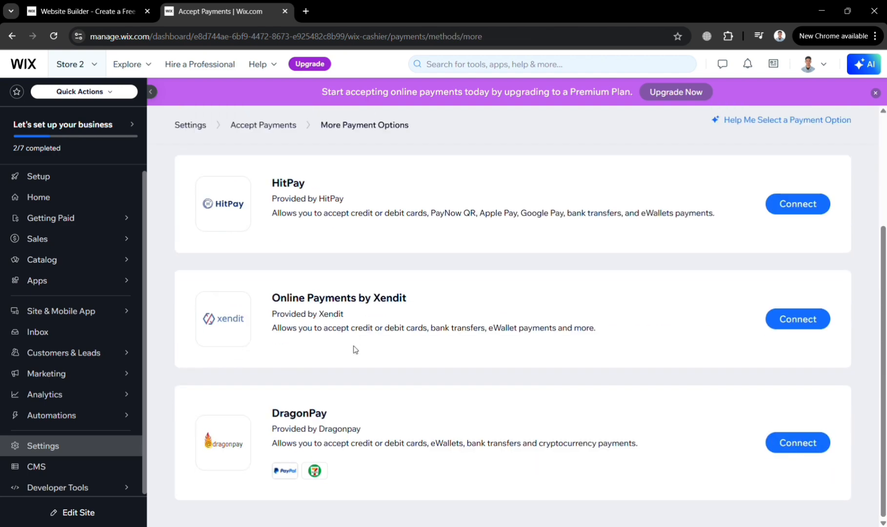
pyautogui.scroll(3, 356, 350)
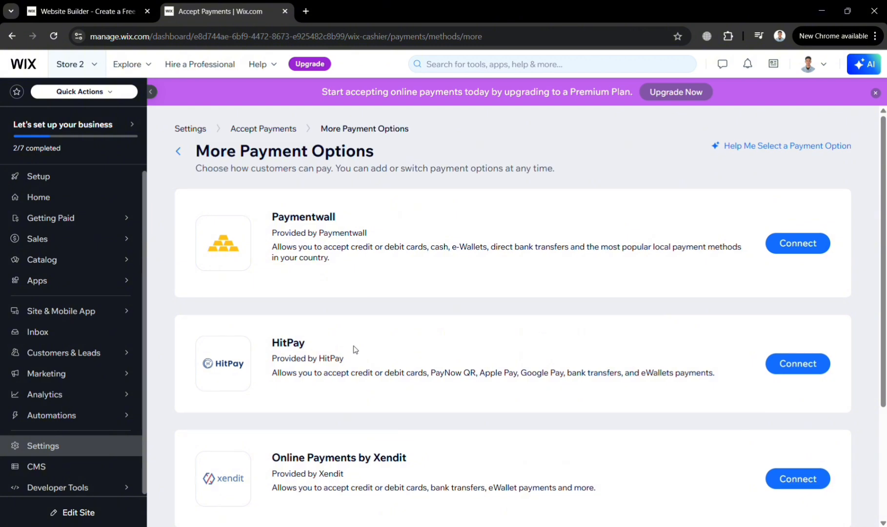
pyautogui.click(178, 151)
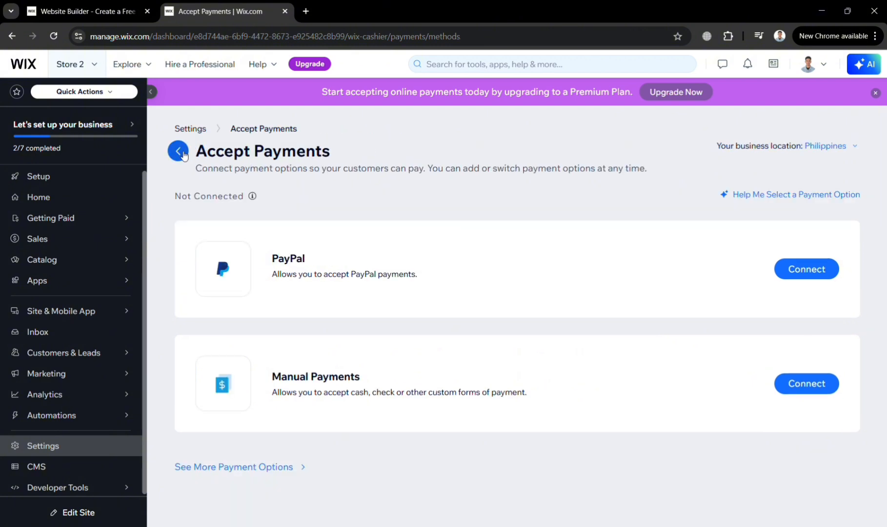
pyautogui.click(183, 153)
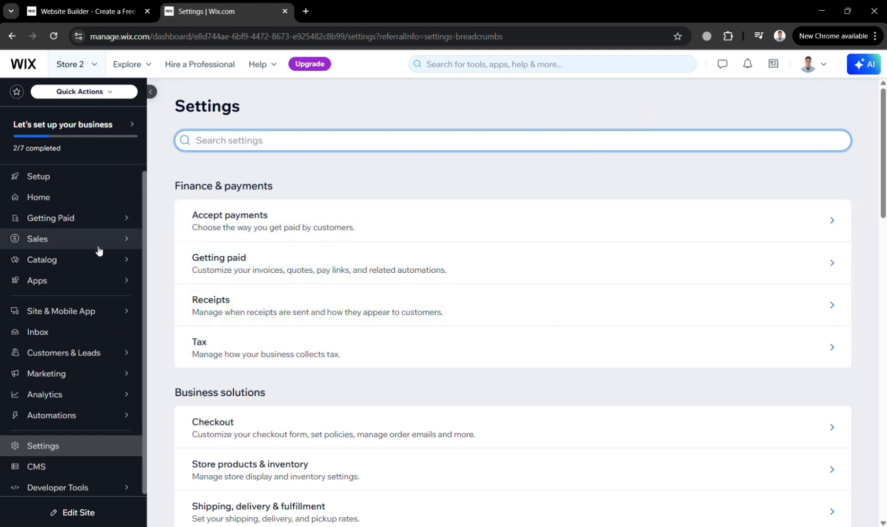
# - Return to the dashboard home through Getting Paid and open Store 2 in the website editor
pyautogui.moveTo(96, 262)
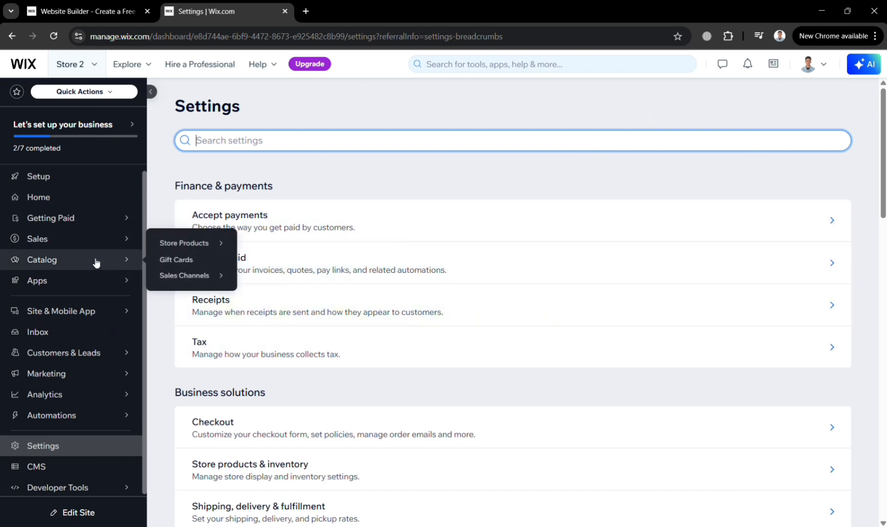
pyautogui.click(94, 220)
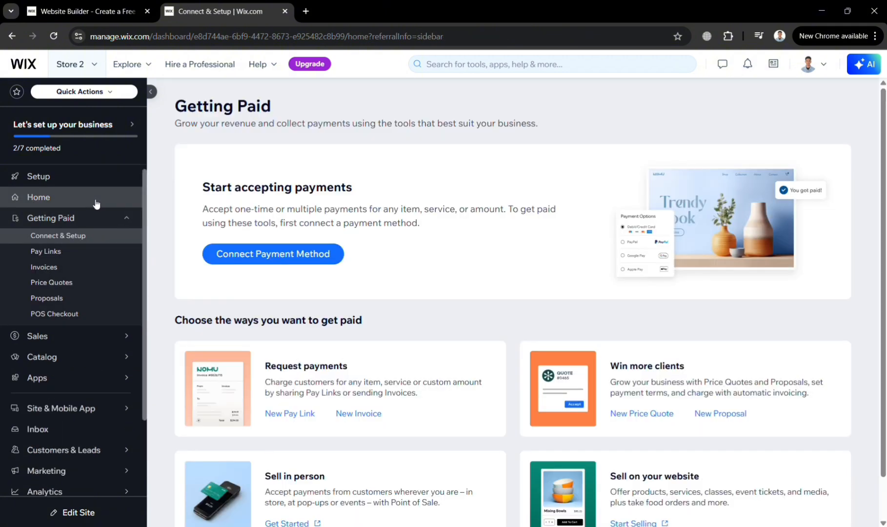
pyautogui.click(92, 198)
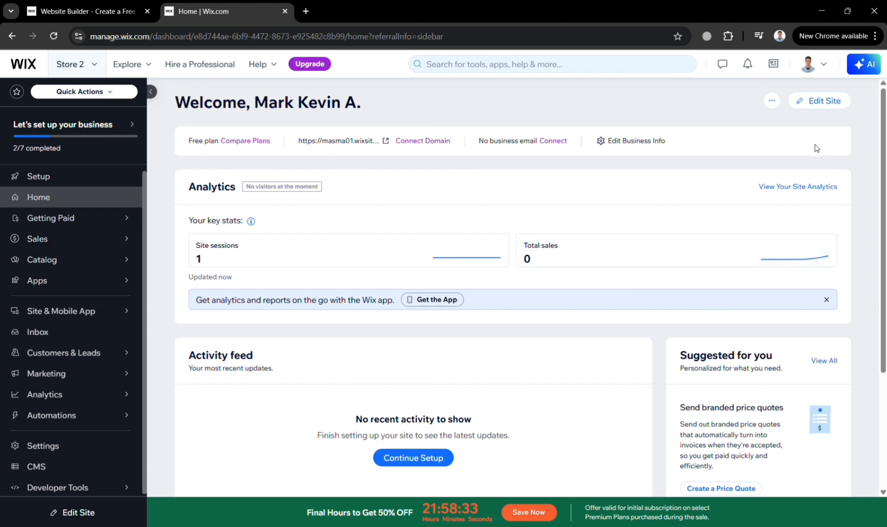
pyautogui.click(832, 108)
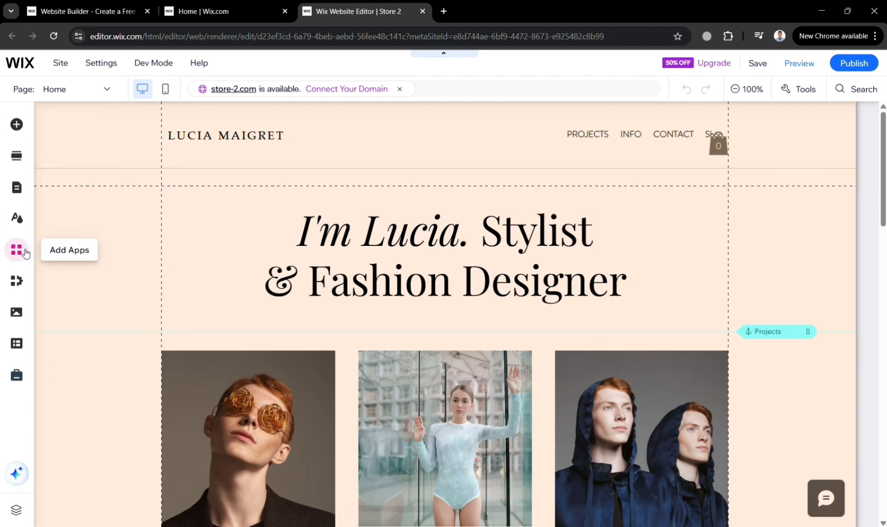
# - Open the Wix Stores app page from the App Market's Wix Business Solutions and examine its overview and reviews
pyautogui.click(25, 252)
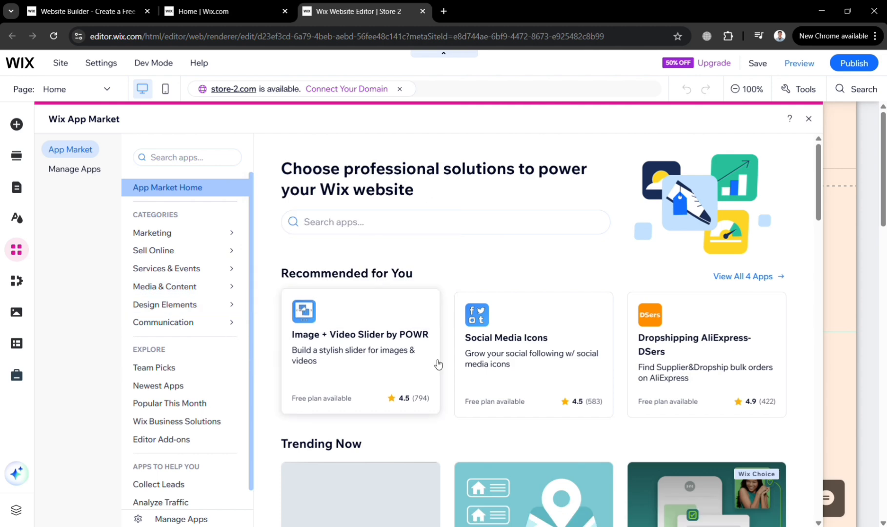
pyautogui.scroll(-6, 438, 364)
pyautogui.scroll(-3, 439, 364)
pyautogui.scroll(2, 438, 364)
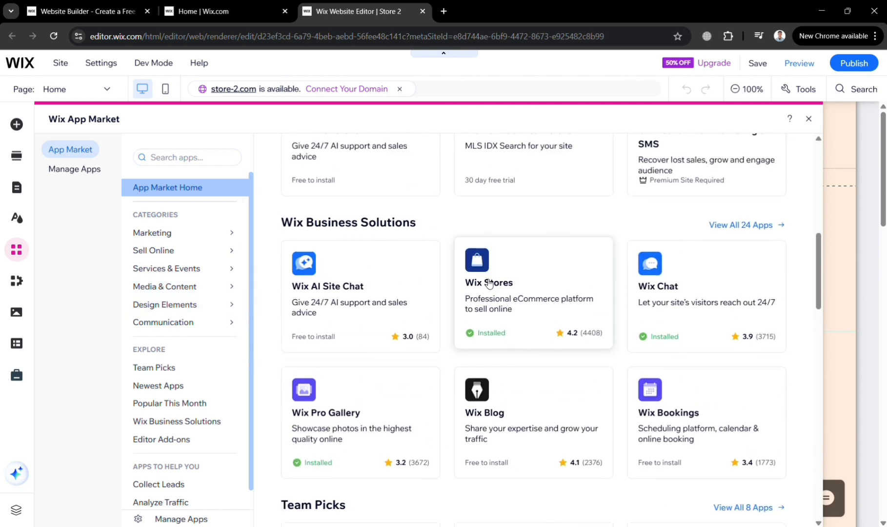
pyautogui.click(537, 273)
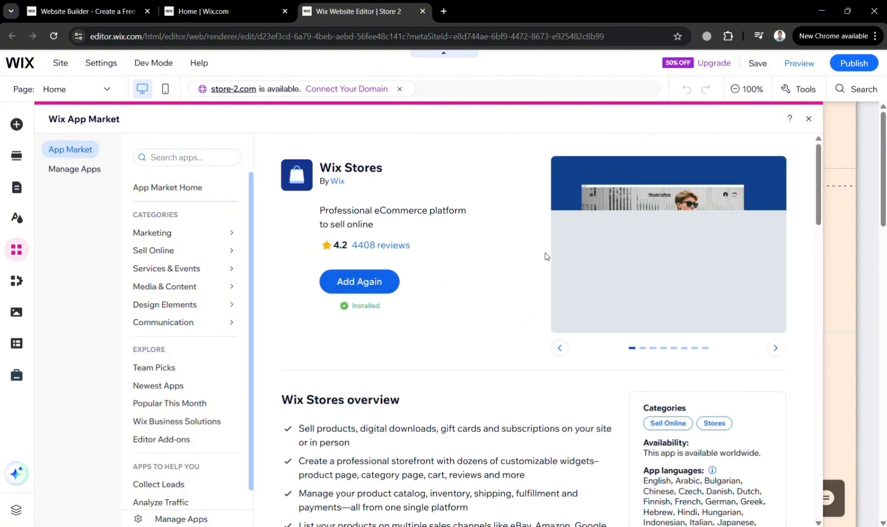
pyautogui.scroll(-15, 693, 258)
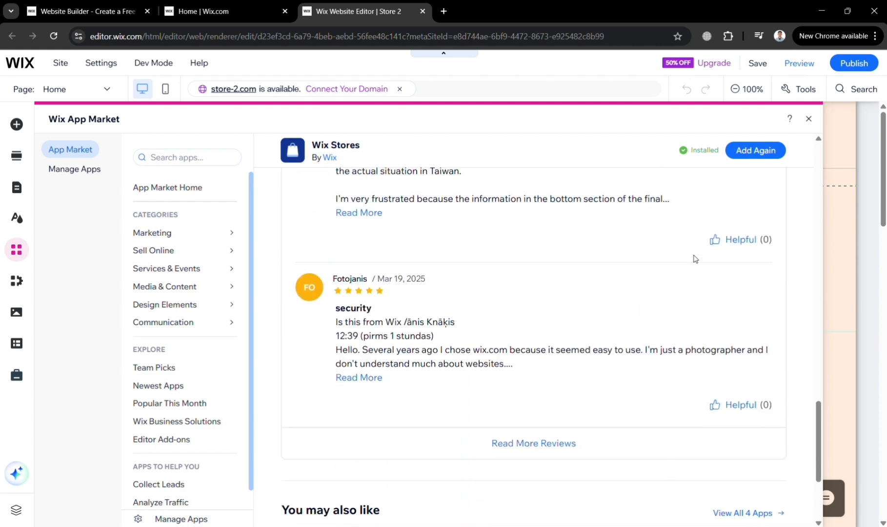
pyautogui.scroll(15, 695, 258)
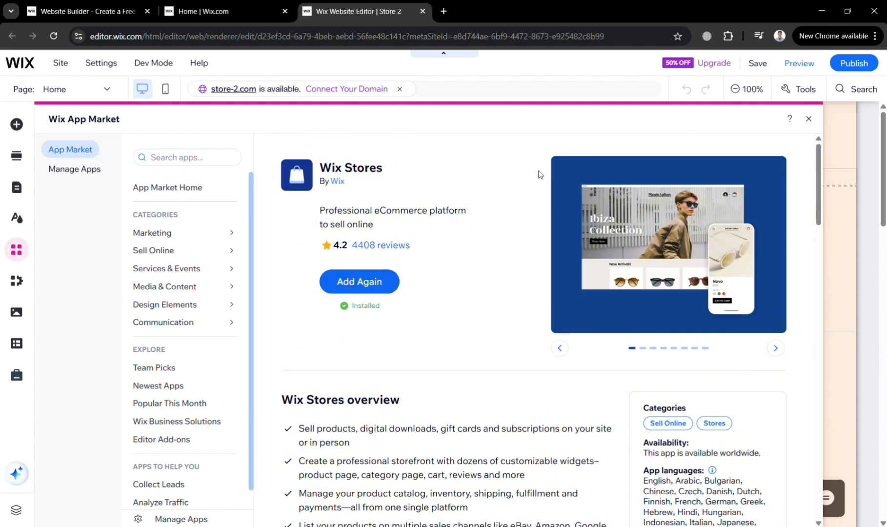
# - Close the App Market and save the site under the free Wix.com domain ending in store-2, dismissing the follow-up dialog without publishing
pyautogui.click(809, 120)
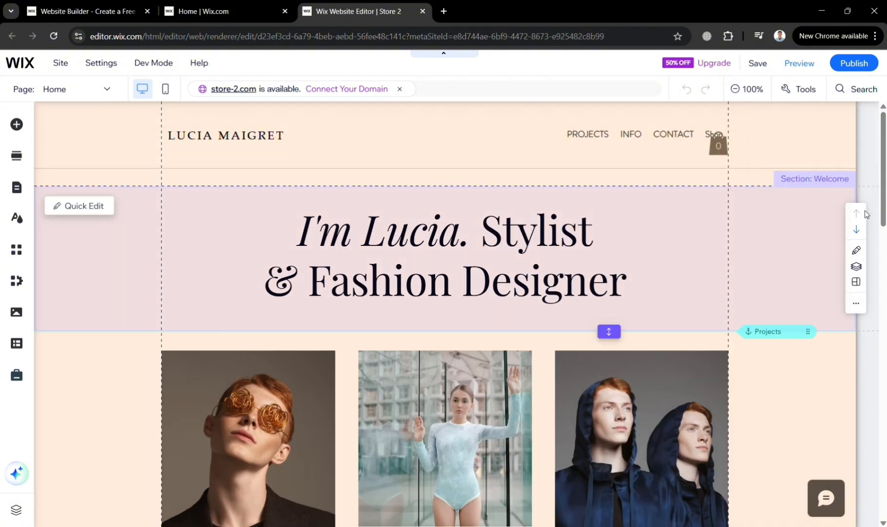
pyautogui.scroll(5, 840, 146)
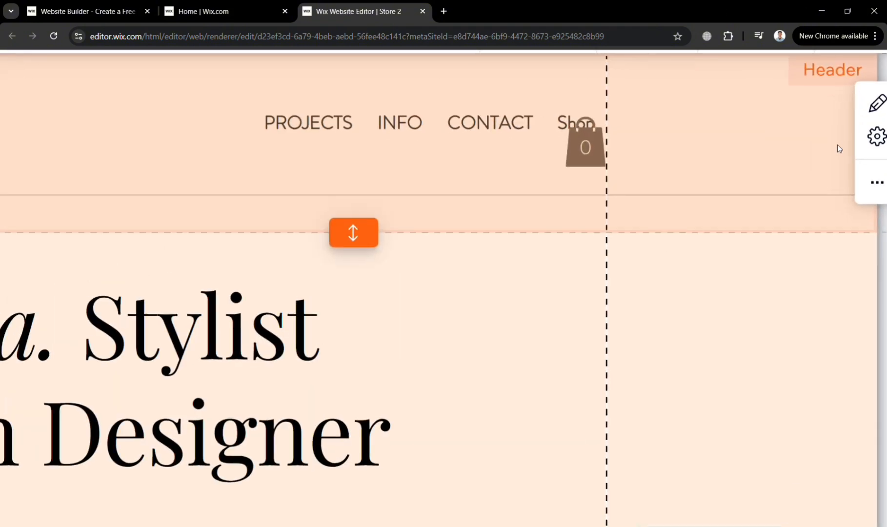
pyautogui.scroll(3, 783, 117)
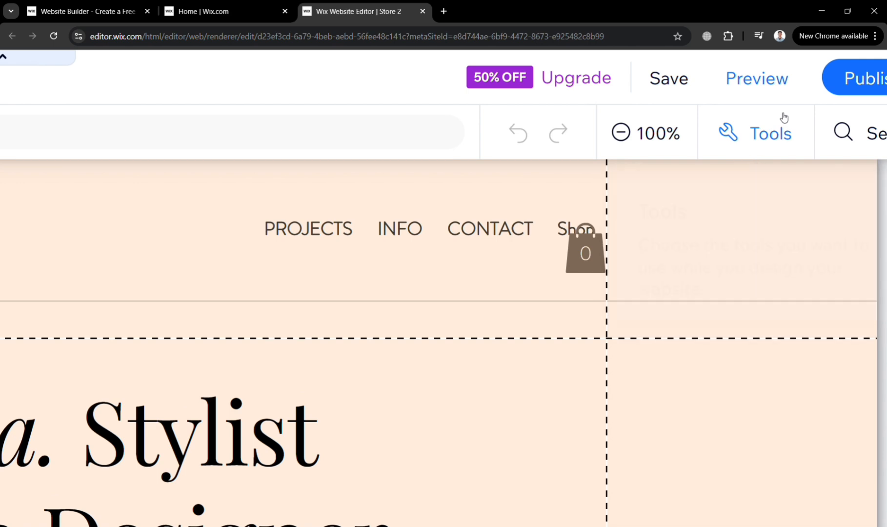
pyautogui.click(668, 77)
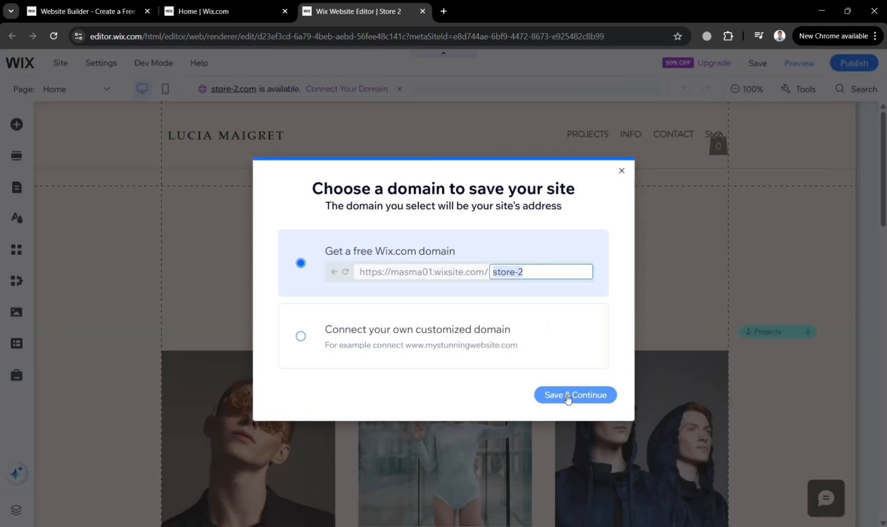
pyautogui.click(568, 396)
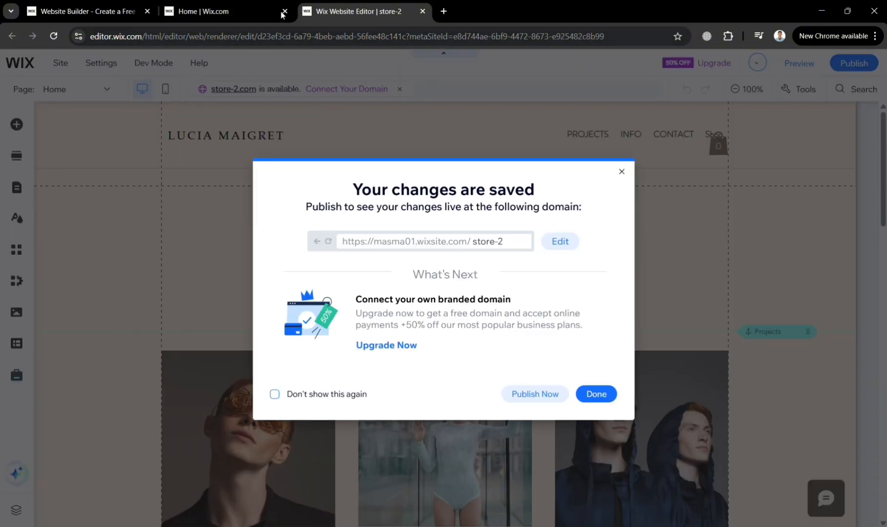
pyautogui.click(623, 173)
# - Switch to the Store 2 dashboard, open the catalog's store products list and look through the existing products
pyautogui.click(250, 3)
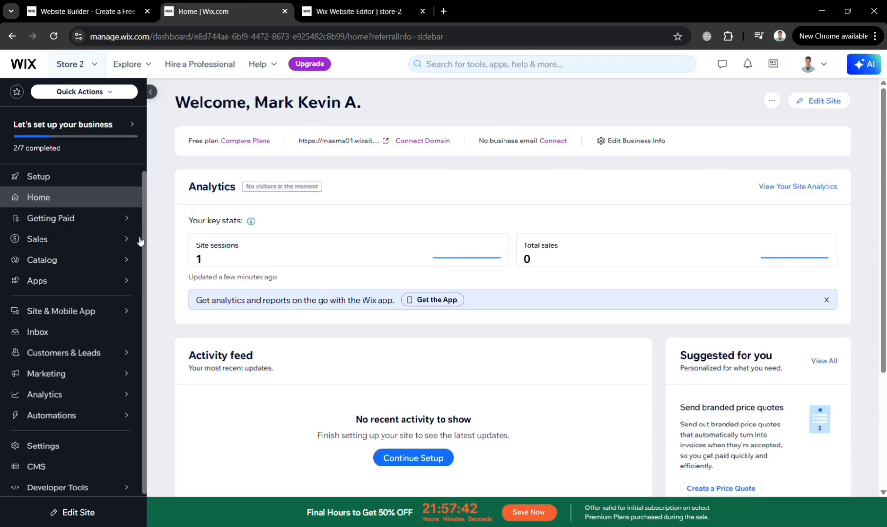
pyautogui.moveTo(87, 270)
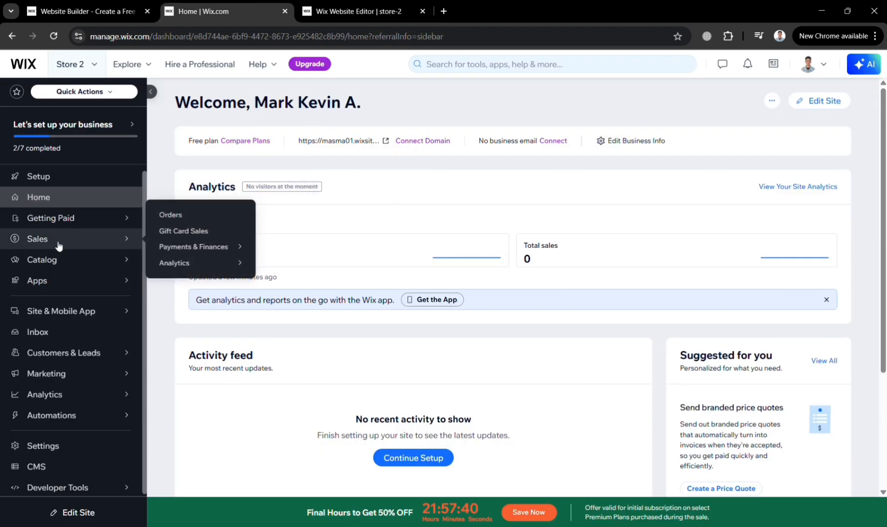
pyautogui.click(103, 258)
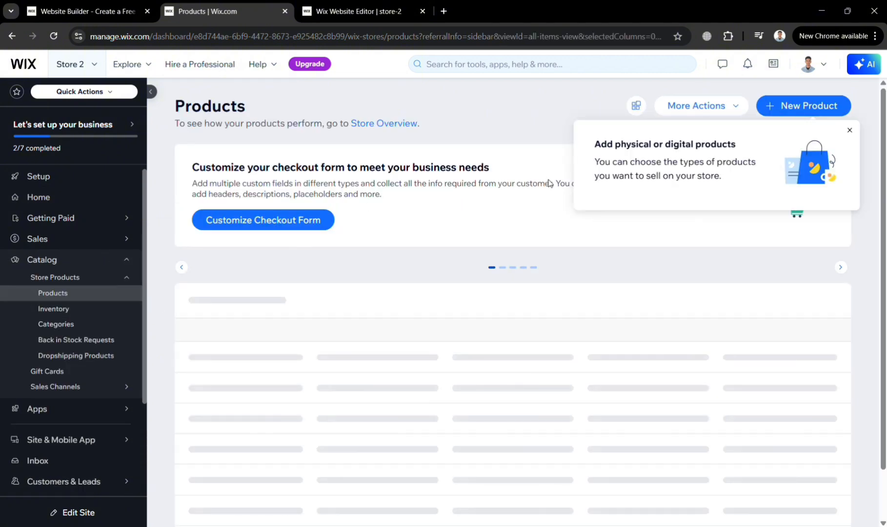
pyautogui.scroll(-8, 454, 448)
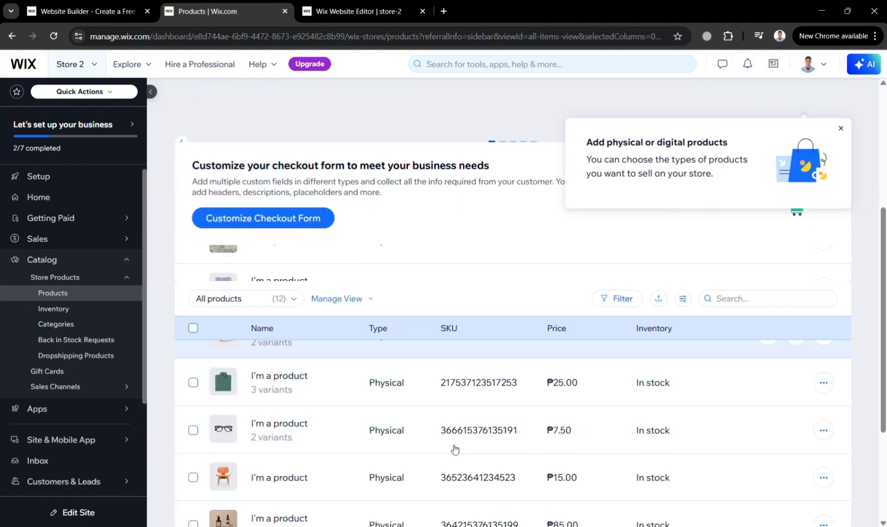
pyautogui.scroll(8, 455, 449)
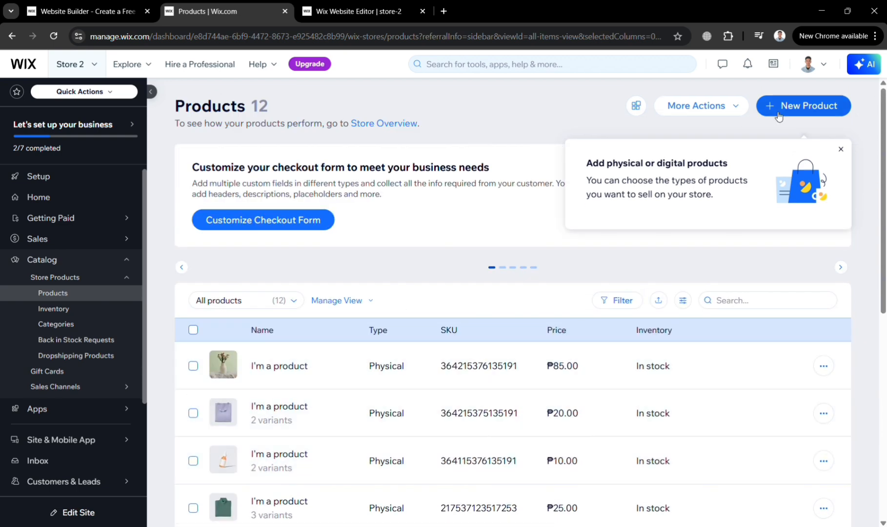
# - Delete all existing sample products from the store and dismiss the tip about physical or digital products
pyautogui.click(200, 330)
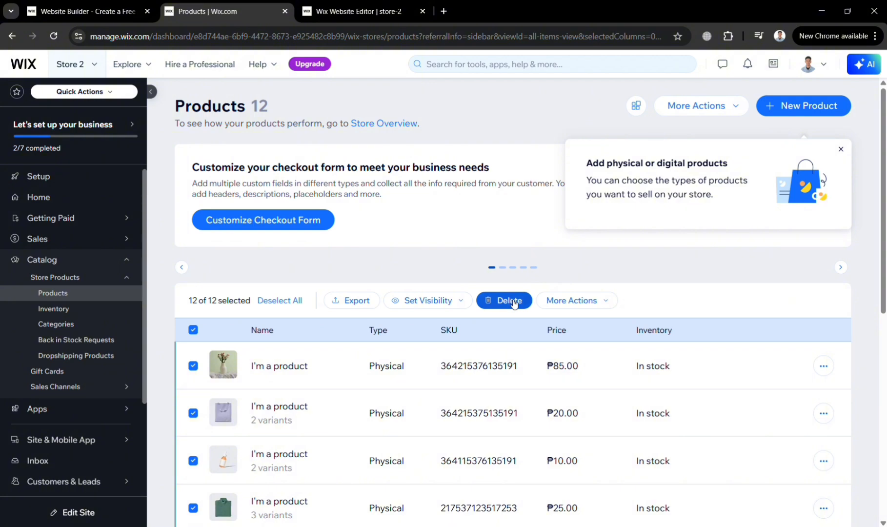
pyautogui.click(510, 302)
pyautogui.click(584, 360)
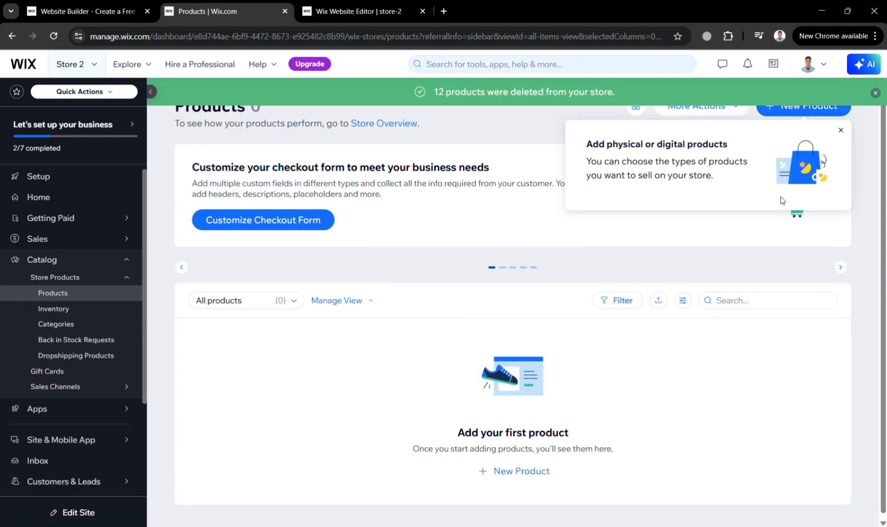
pyautogui.click(844, 131)
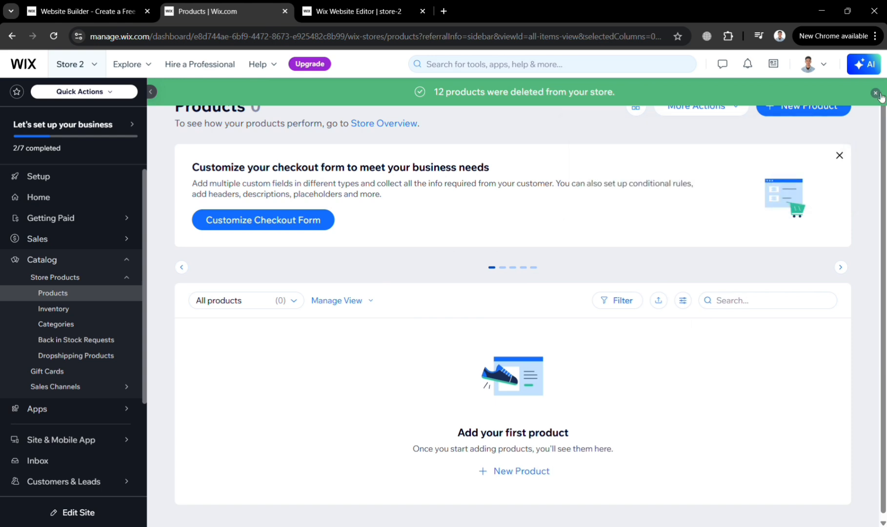
# - Create a new digital file product and name it "Abstract Image"
pyautogui.click(819, 110)
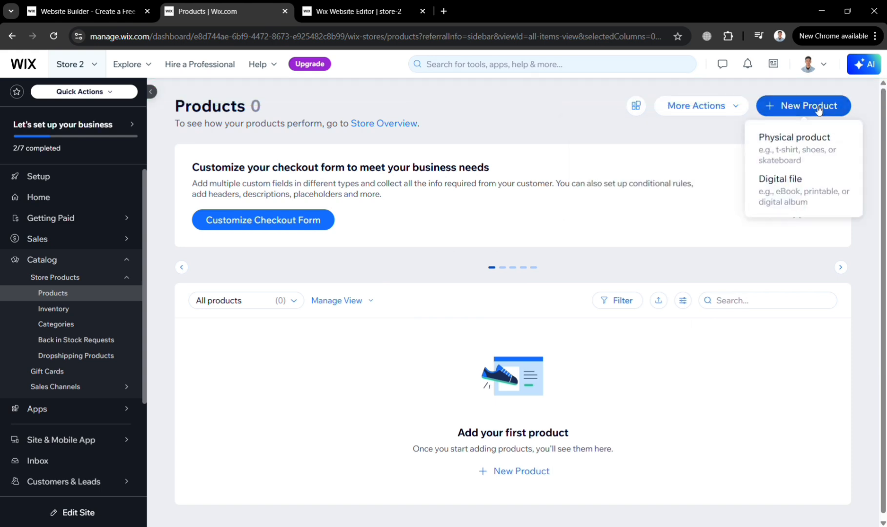
pyautogui.click(815, 196)
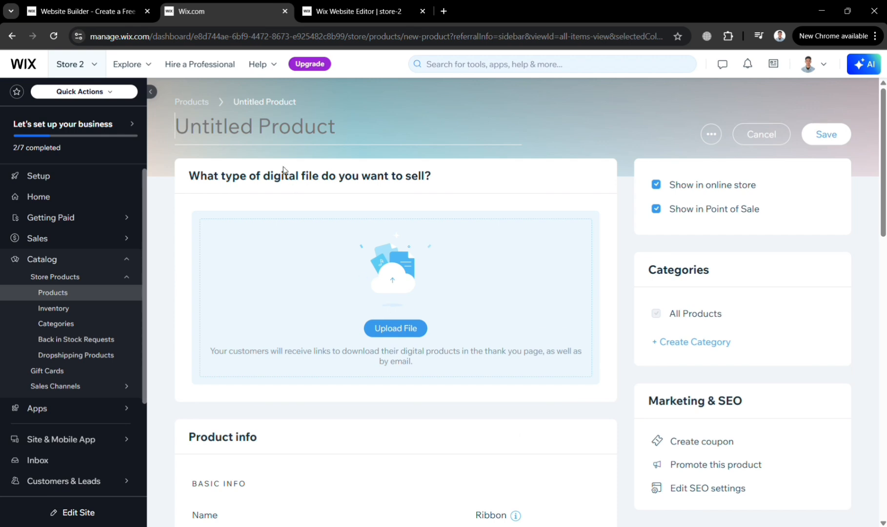
pyautogui.write('Abst')
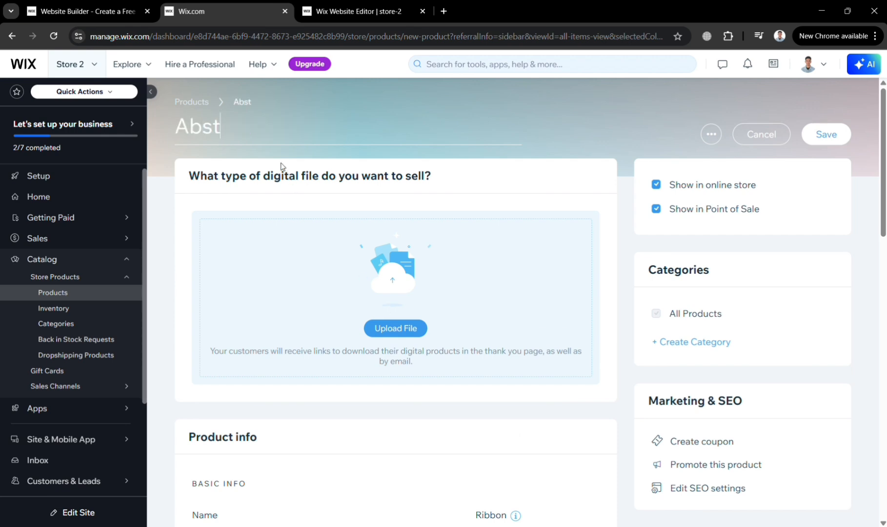
pyautogui.write('a')
pyautogui.press('BackSpace')
pyautogui.write('ract Image')
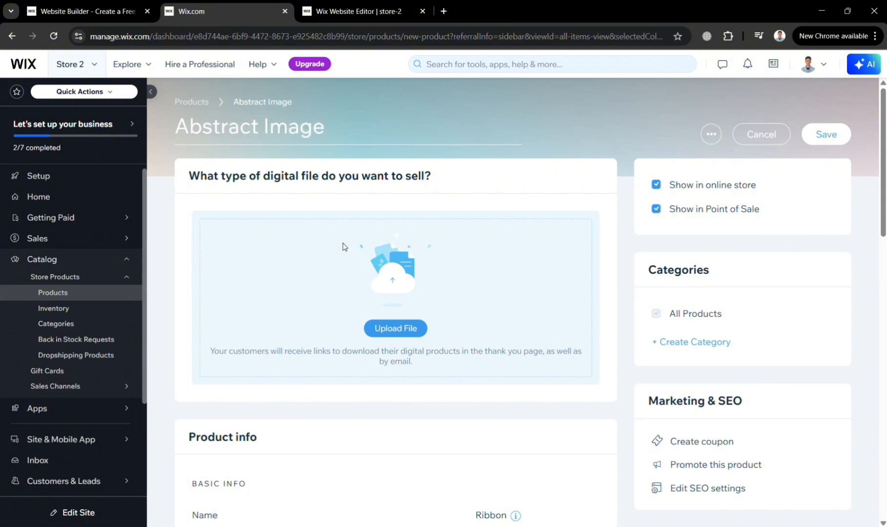
# - Choose Image as the product's digital file type and open the media upload window
pyautogui.click(399, 328)
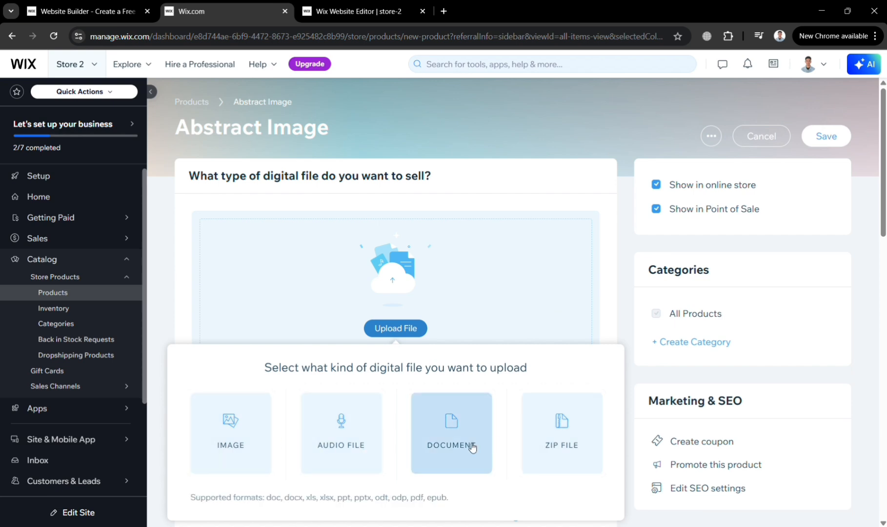
pyautogui.click(228, 448)
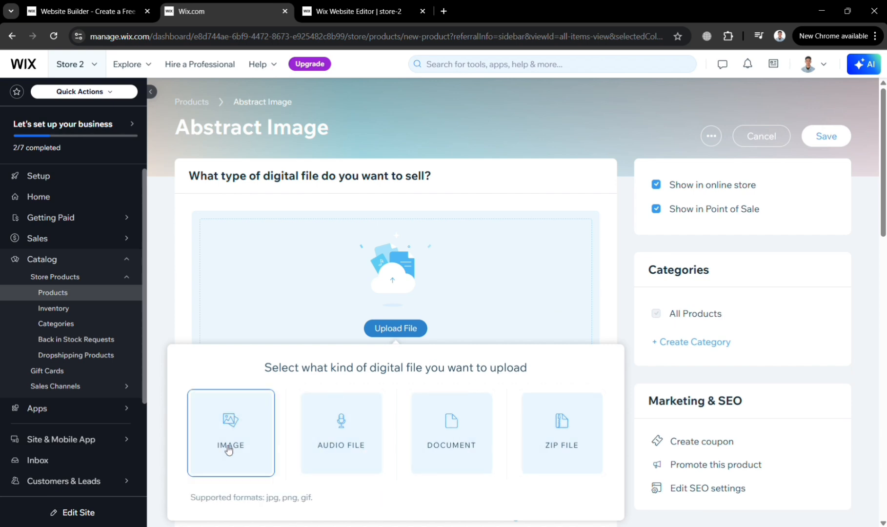
pyautogui.scroll(-2, 226, 449)
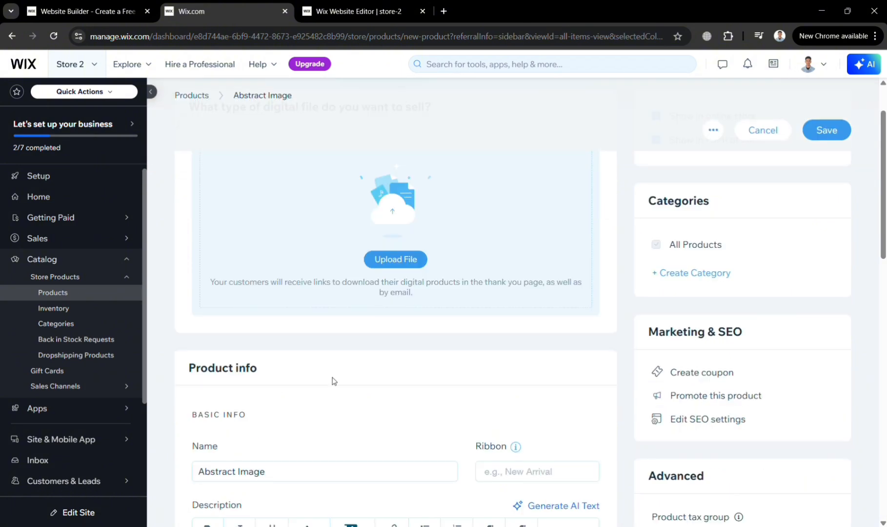
pyautogui.click(396, 259)
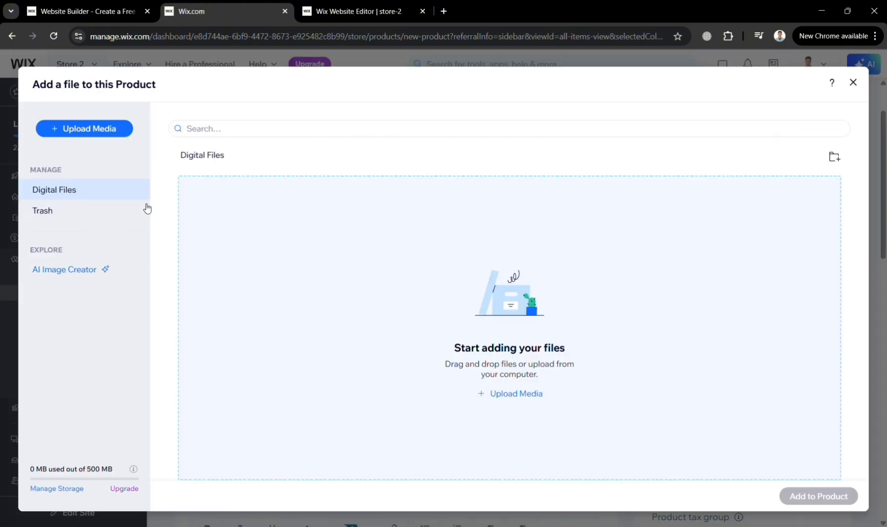
pyautogui.click(518, 393)
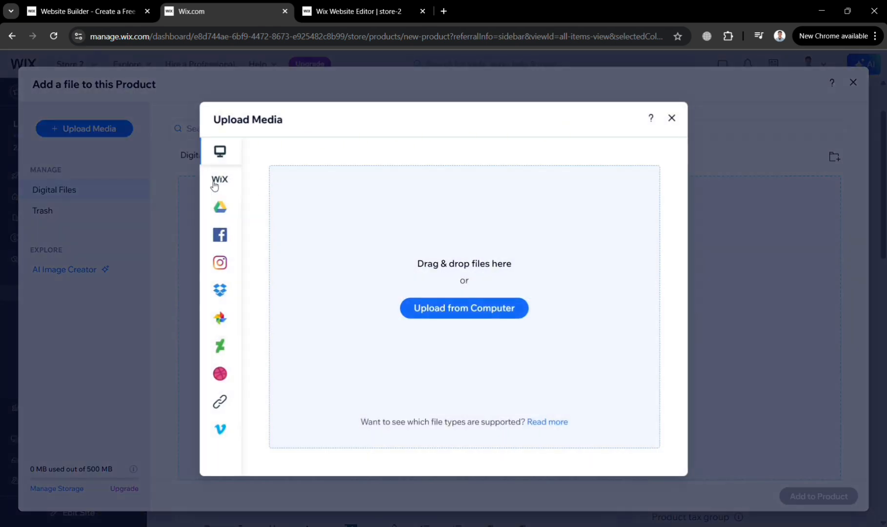
# - Review the available upload sources, including the My Wix Account folders, and return to the Computer source
pyautogui.moveTo(227, 376)
pyautogui.click(472, 310)
pyautogui.moveTo(223, 276)
pyautogui.click(257, 186)
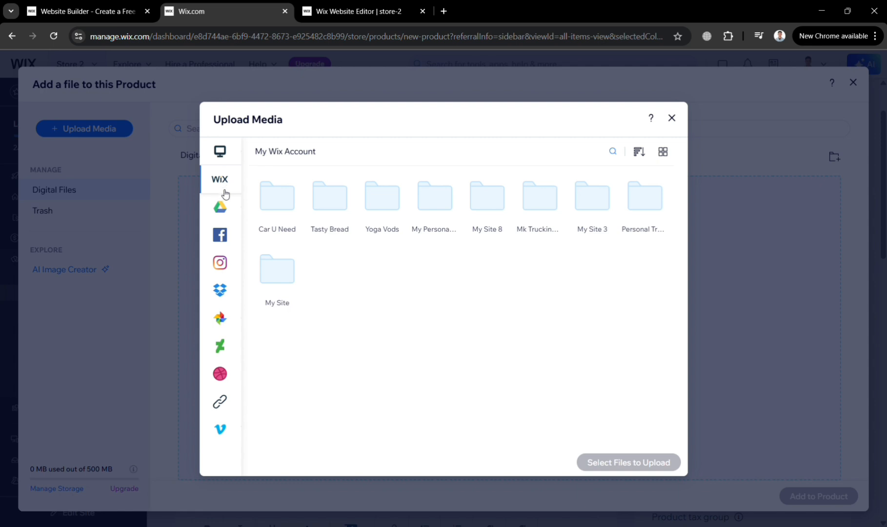
pyautogui.click(226, 163)
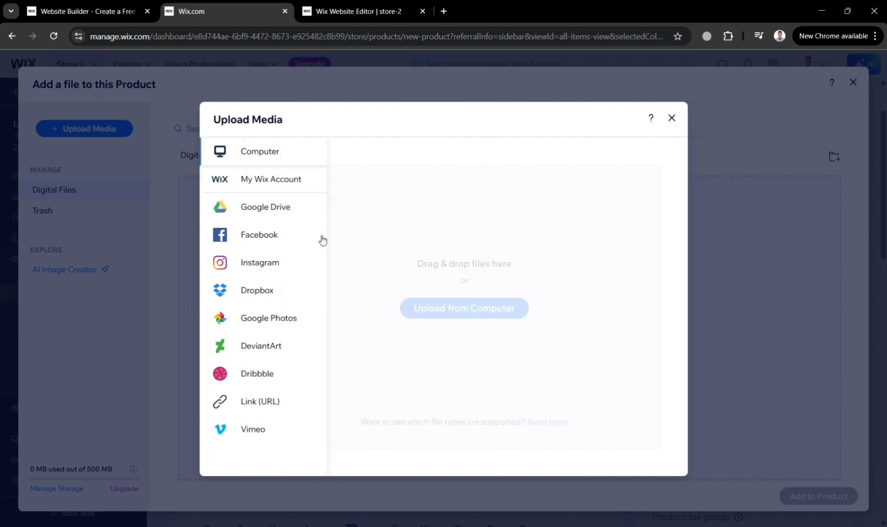
# - Upload "onitsuka tiger mexico 66.jpg" from the computer and add it to the product as its digital file
pyautogui.click(472, 313)
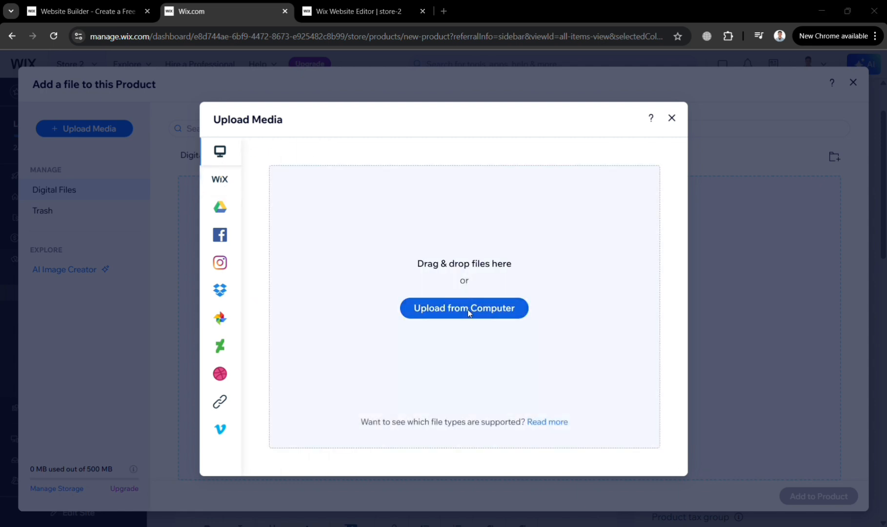
pyautogui.doubleClick(279, 190)
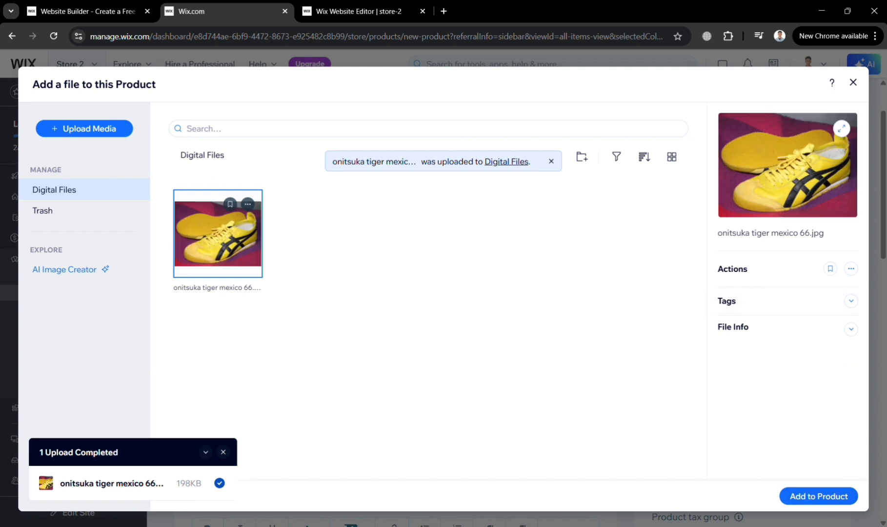
pyautogui.click(818, 499)
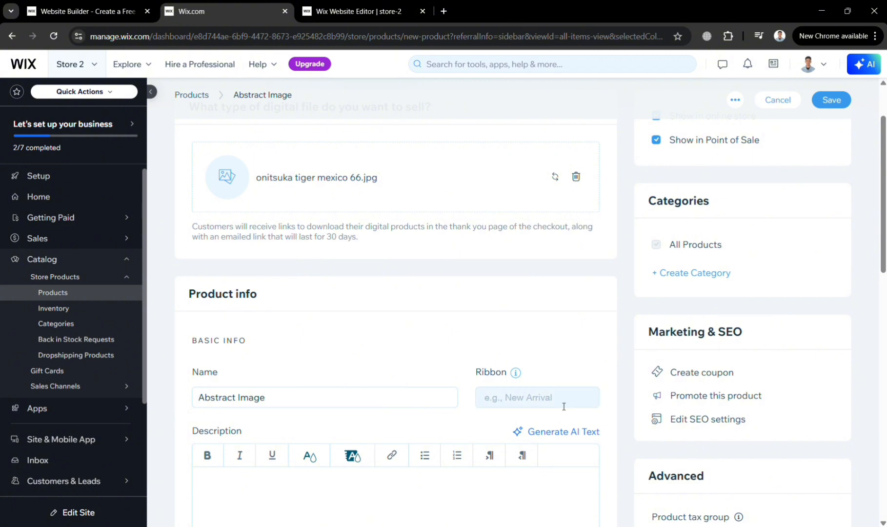
# - Add a new "Limited Edition" ribbon to the Abstract Image product
pyautogui.scroll(2, 554, 412)
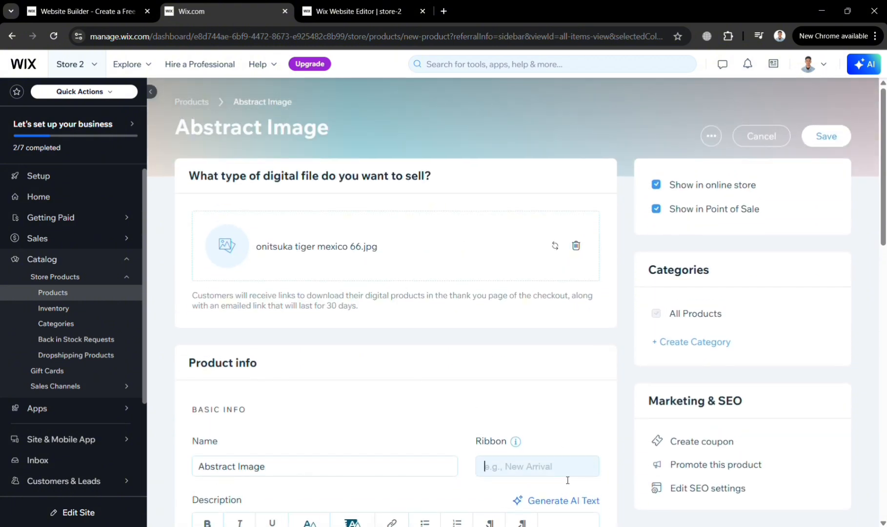
pyautogui.write('Limited')
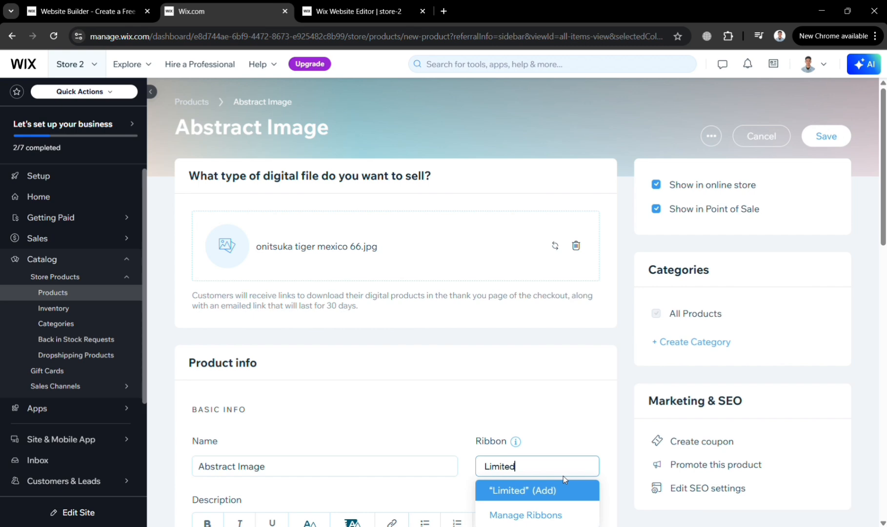
pyautogui.write(' Edition')
pyautogui.scroll(-3, 566, 475)
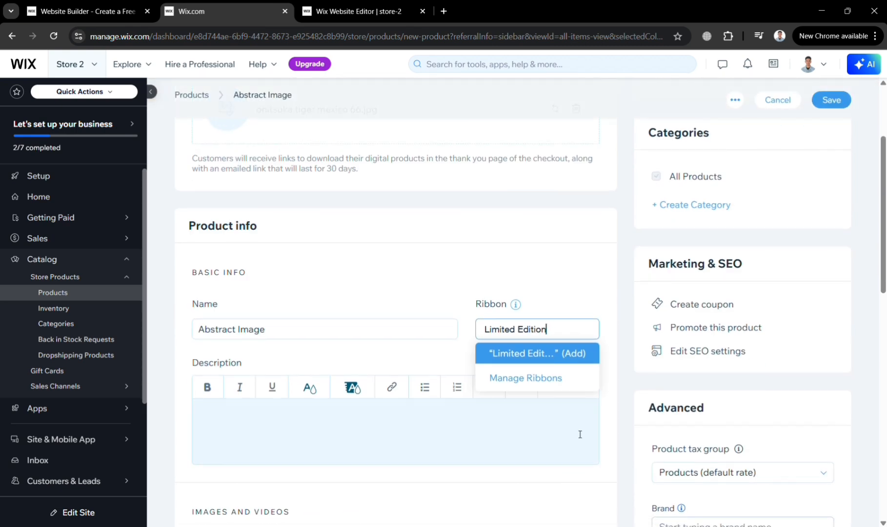
pyautogui.click(583, 359)
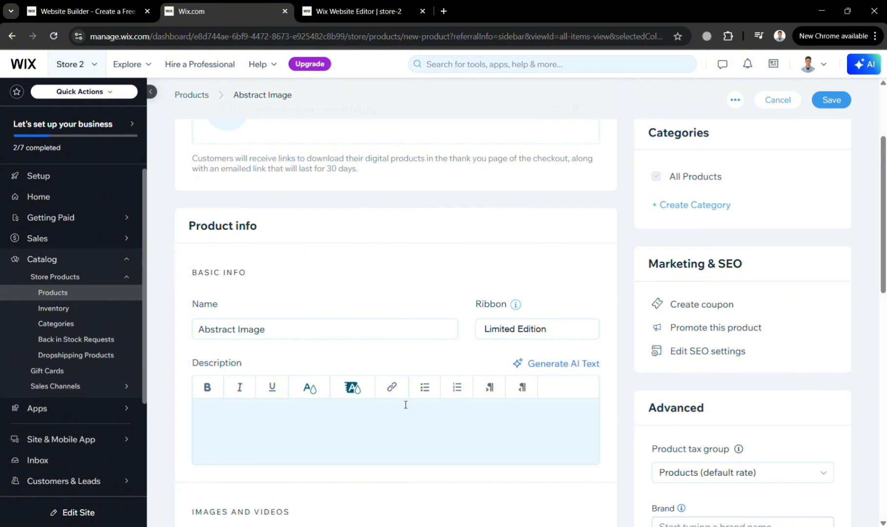
# - Enter "Mosaic and Abstract Artwork" as the product description
pyautogui.click(313, 447)
pyautogui.scroll(-2, 311, 453)
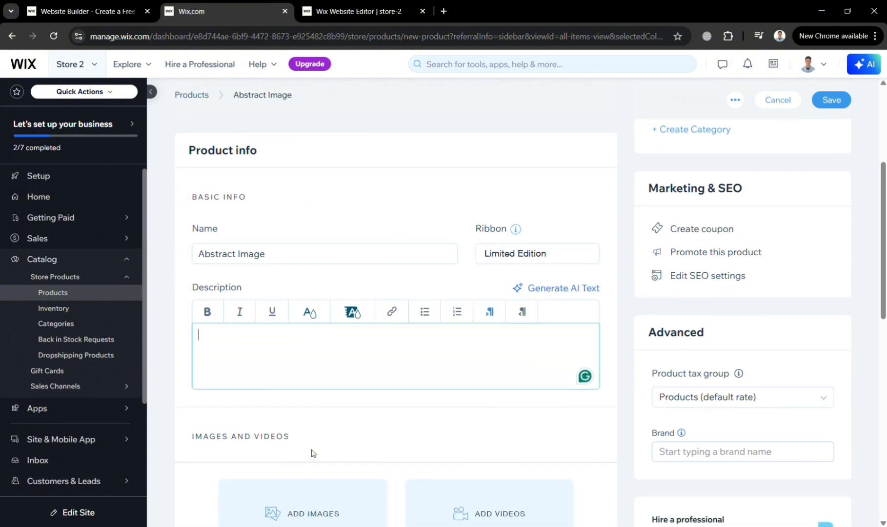
pyautogui.scroll(1, 312, 453)
pyautogui.write('M')
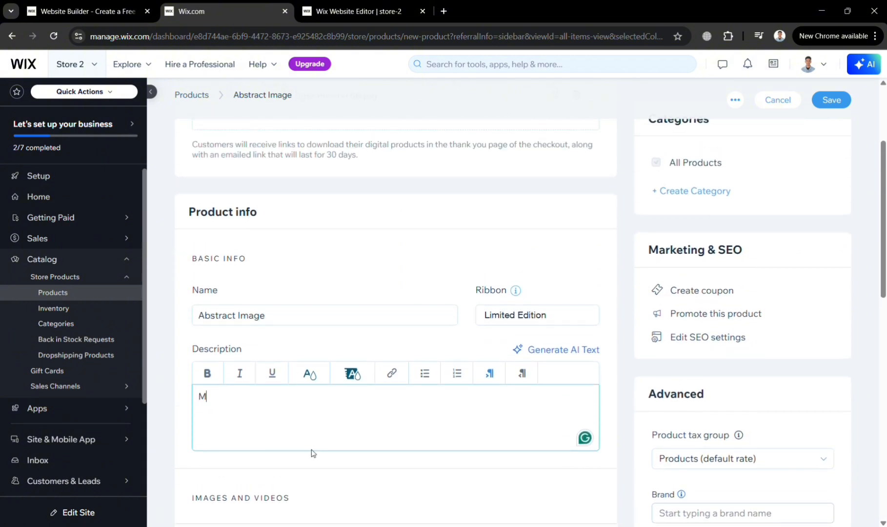
pyautogui.write('osaic a')
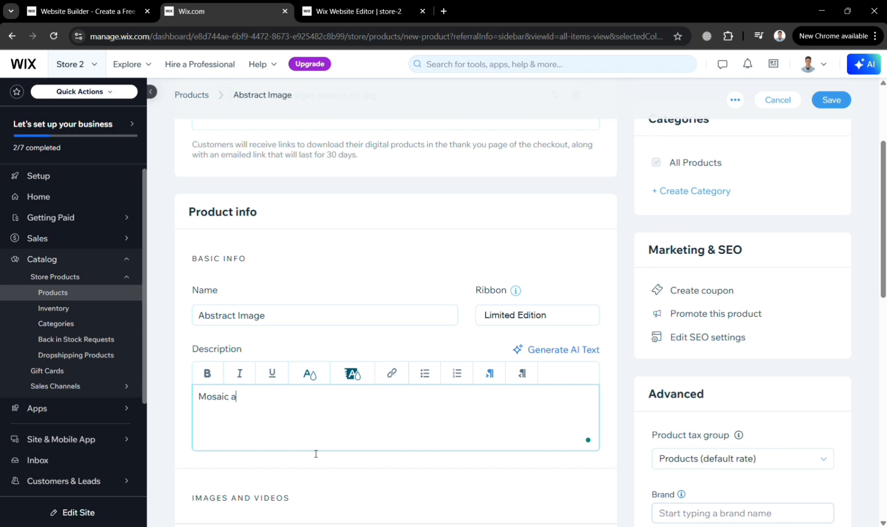
pyautogui.write('nd Abstract Artwork')
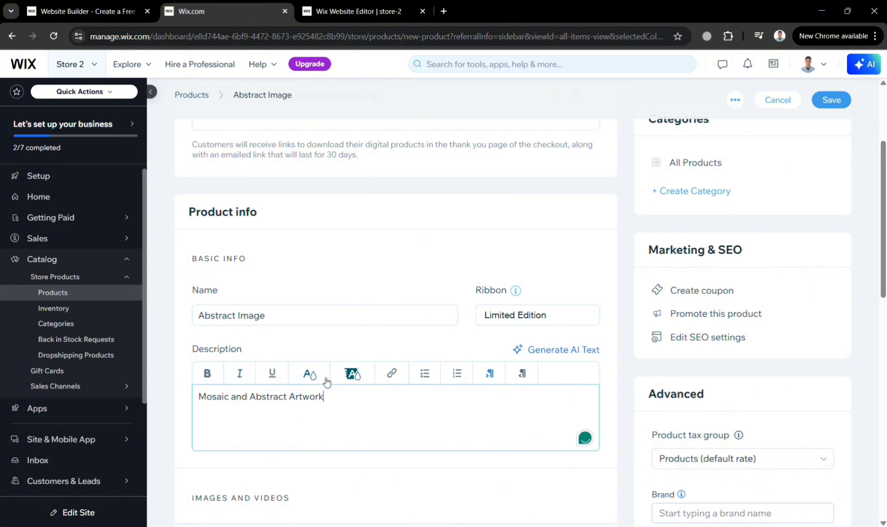
pyautogui.scroll(3, 447, 438)
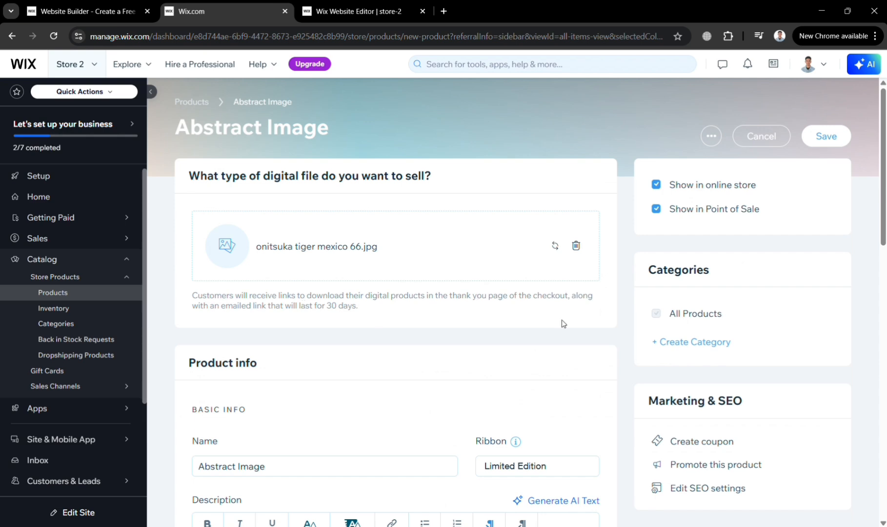
pyautogui.scroll(-10, 412, 350)
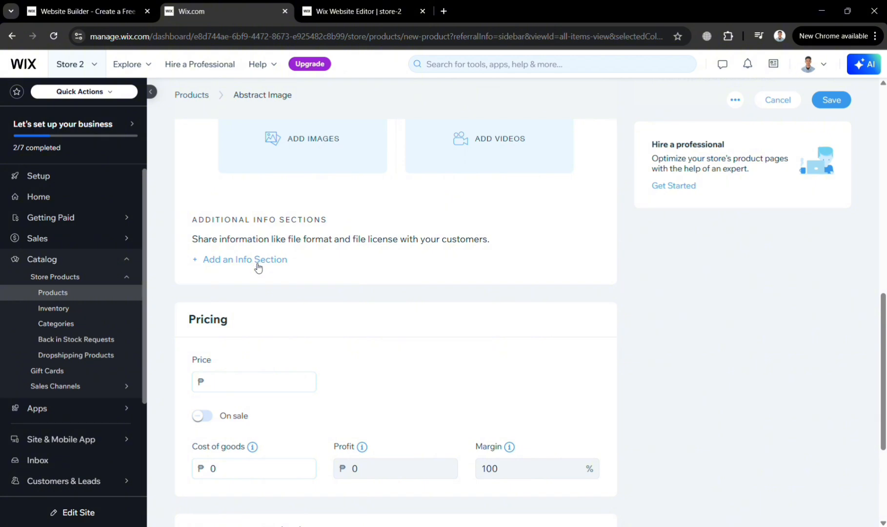
pyautogui.click(257, 264)
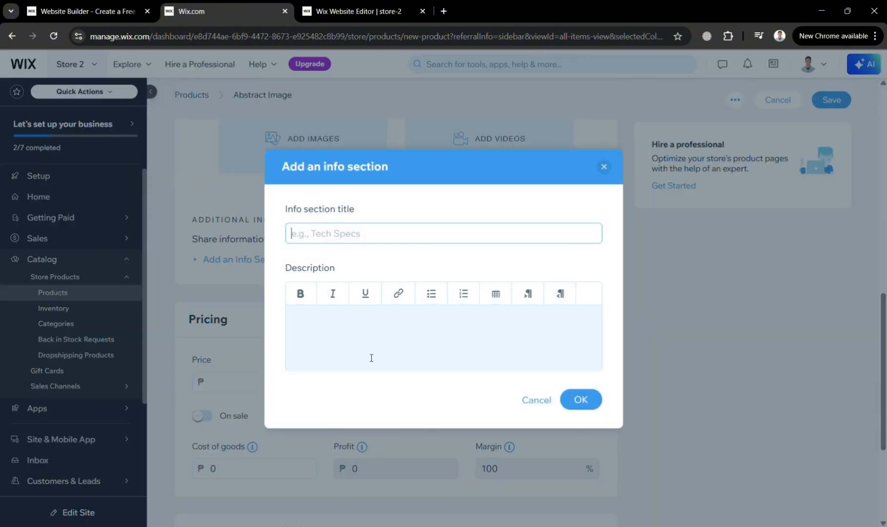
pyautogui.click(604, 167)
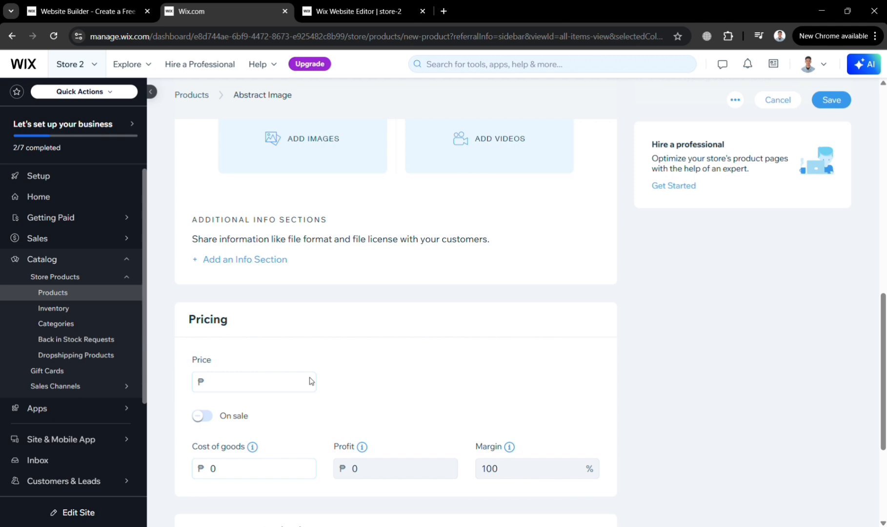
# - Set the product's price to ₱99 and its cost of goods to ₱20
pyautogui.click(253, 388)
pyautogui.scroll(-2, 268, 448)
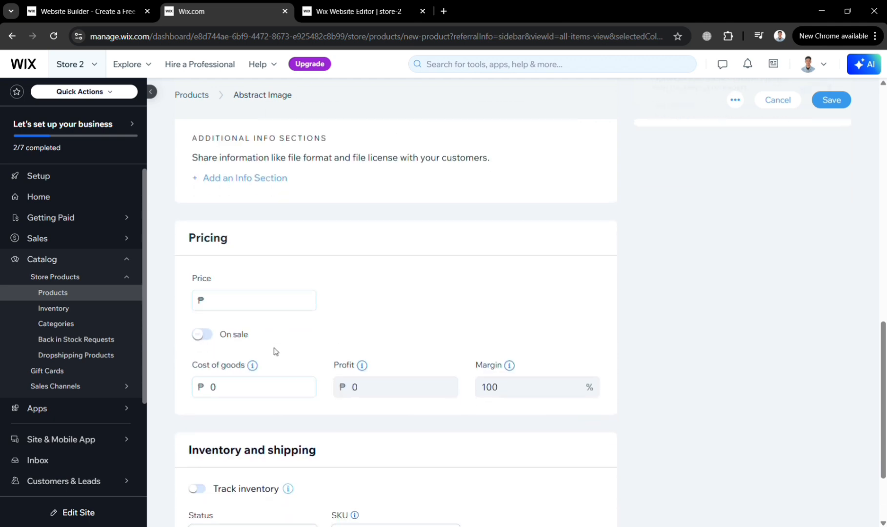
pyautogui.click(258, 308)
pyautogui.write('99')
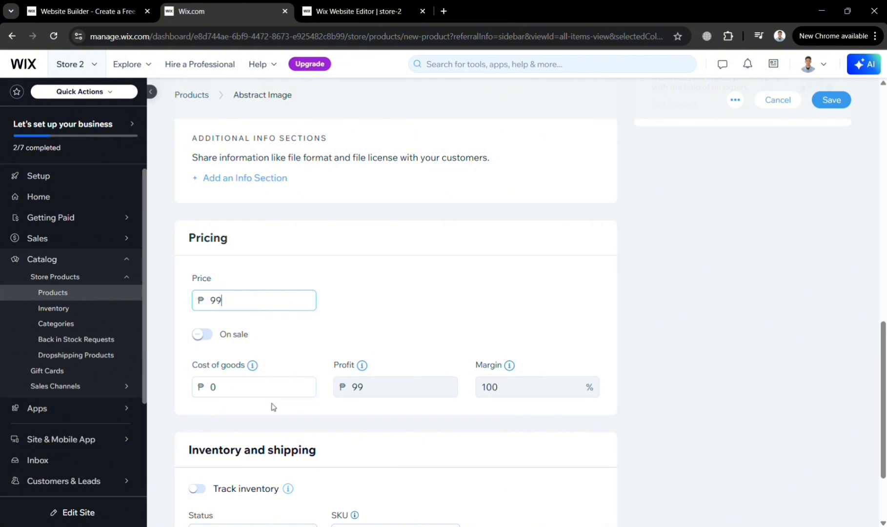
pyautogui.click(289, 401)
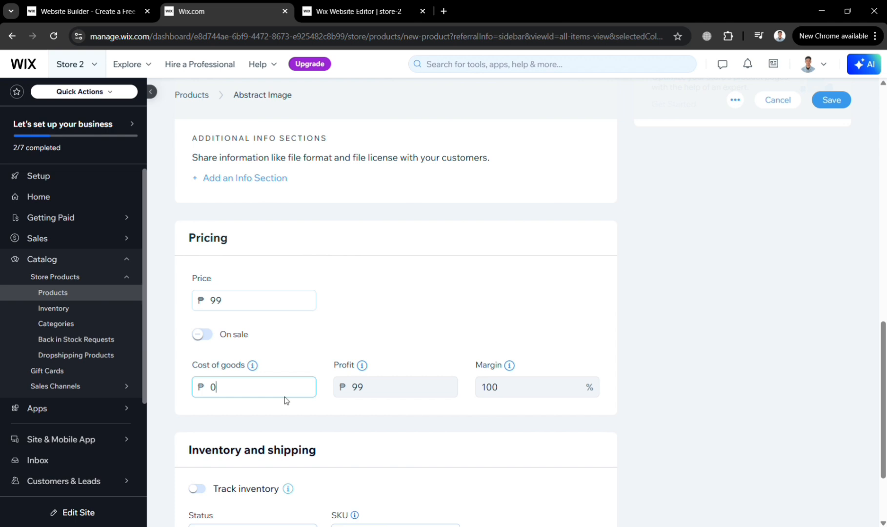
pyautogui.press('BackSpace')
pyautogui.write('20')
pyautogui.click(330, 409)
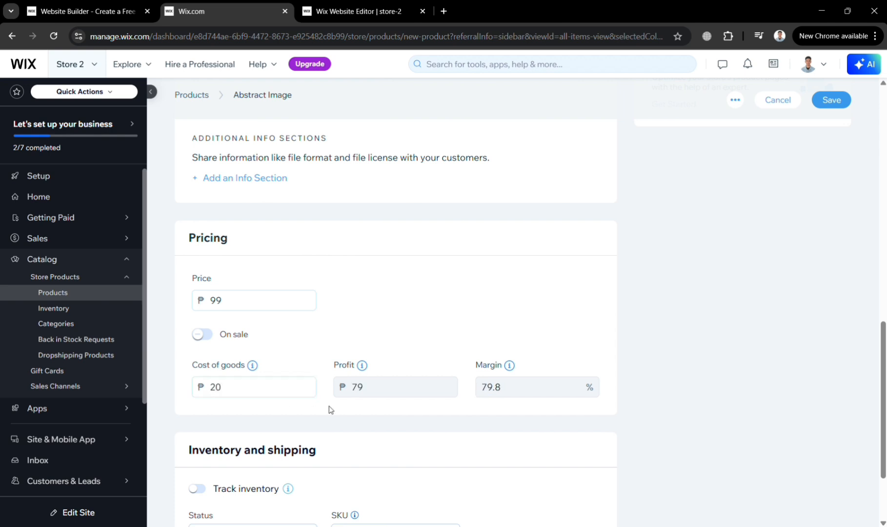
# - Turn on inventory tracking for the product and set the online store inventory to 99
pyautogui.scroll(-2, 330, 410)
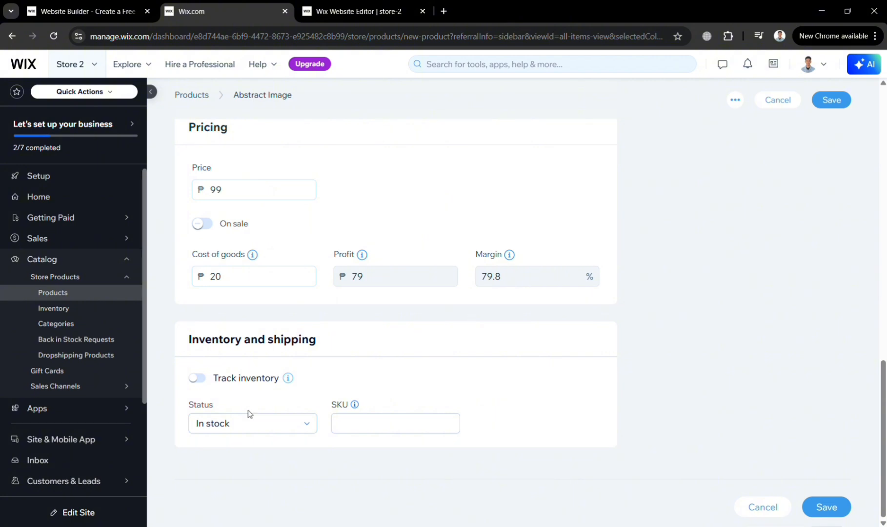
pyautogui.click(197, 379)
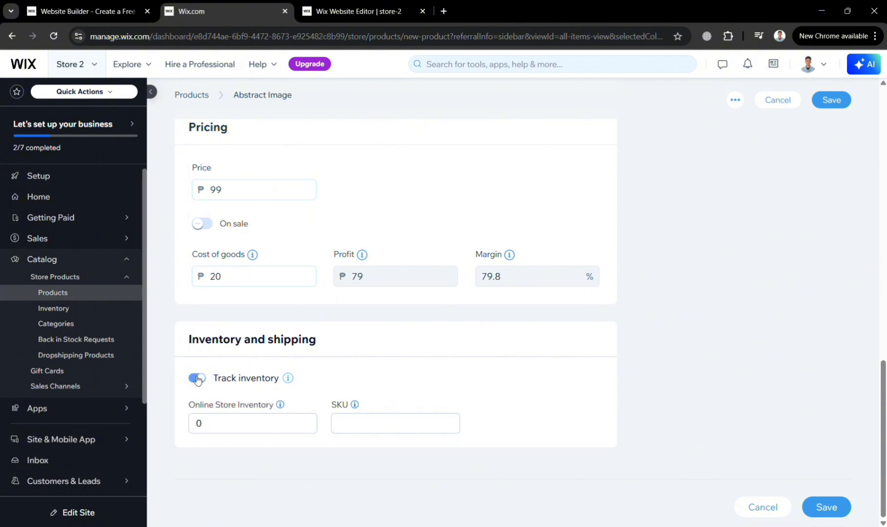
pyautogui.click(198, 379)
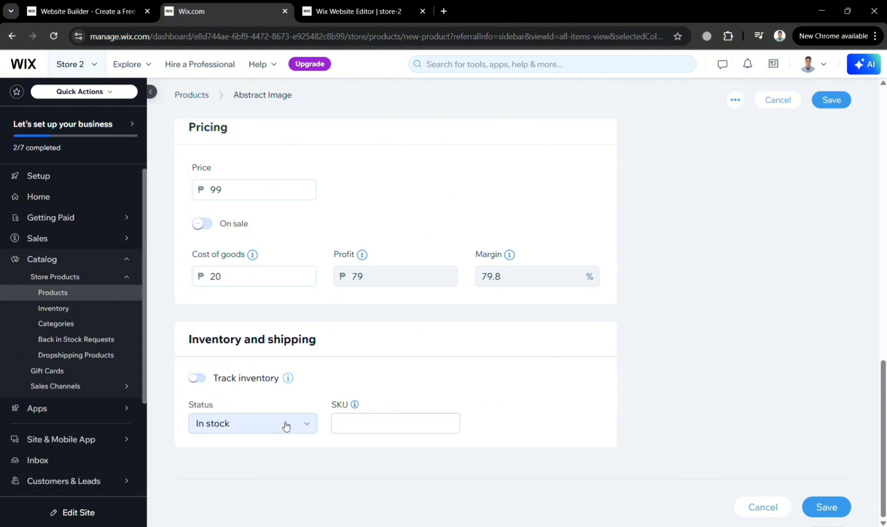
pyautogui.click(198, 379)
pyautogui.click(241, 428)
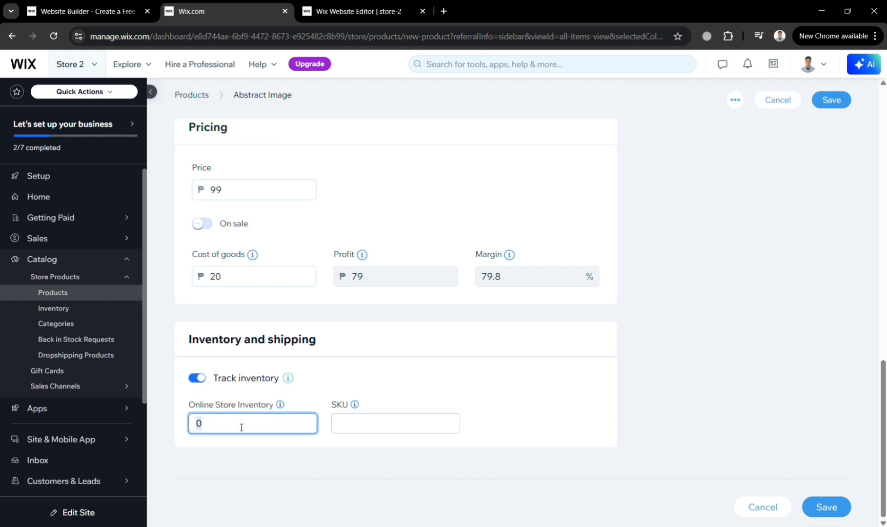
pyautogui.write('99')
# - Check the product tax group choices and the brand field in the product's advanced settings
pyautogui.scroll(8, 476, 388)
pyautogui.scroll(3, 476, 388)
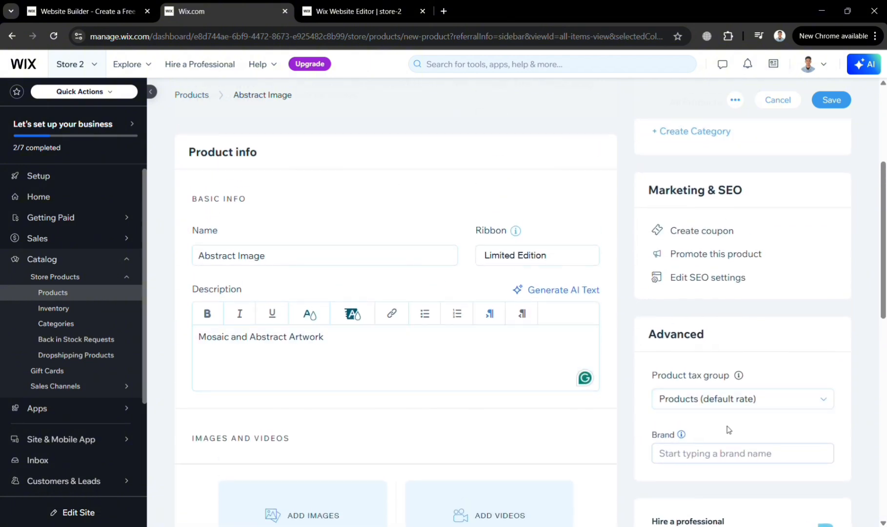
pyautogui.click(774, 411)
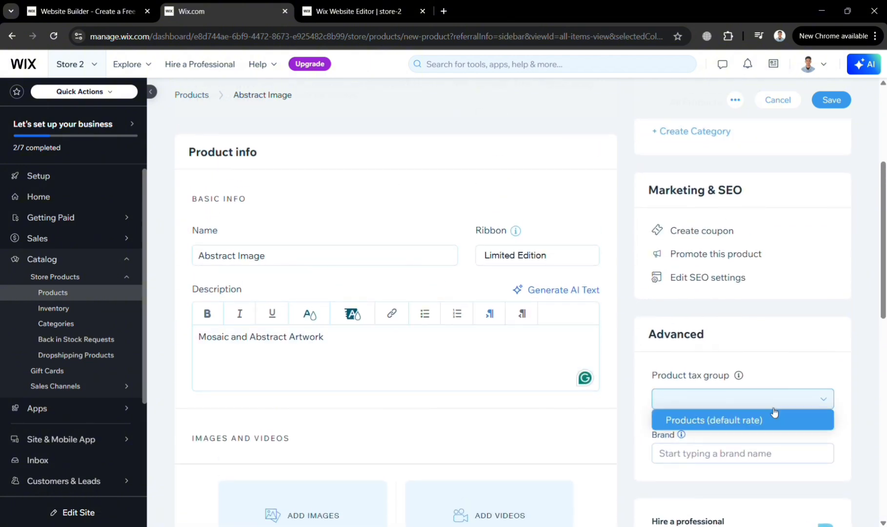
pyautogui.click(782, 463)
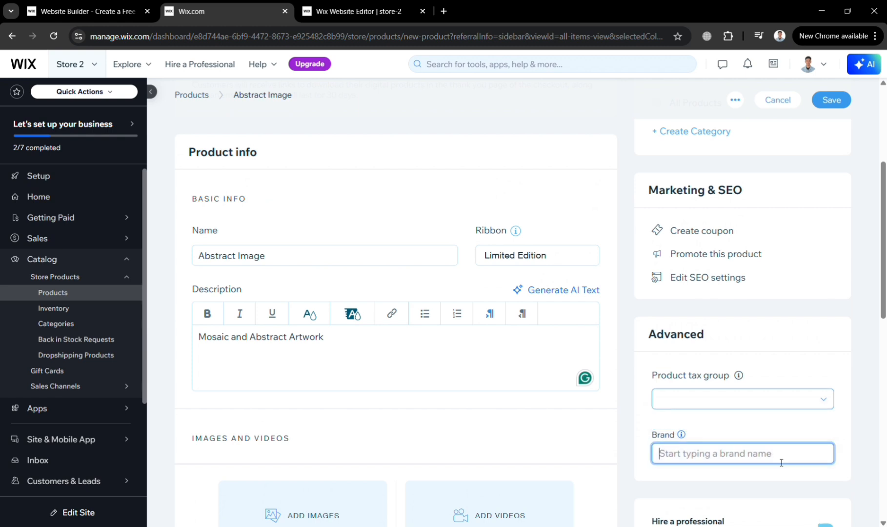
pyautogui.scroll(2, 781, 463)
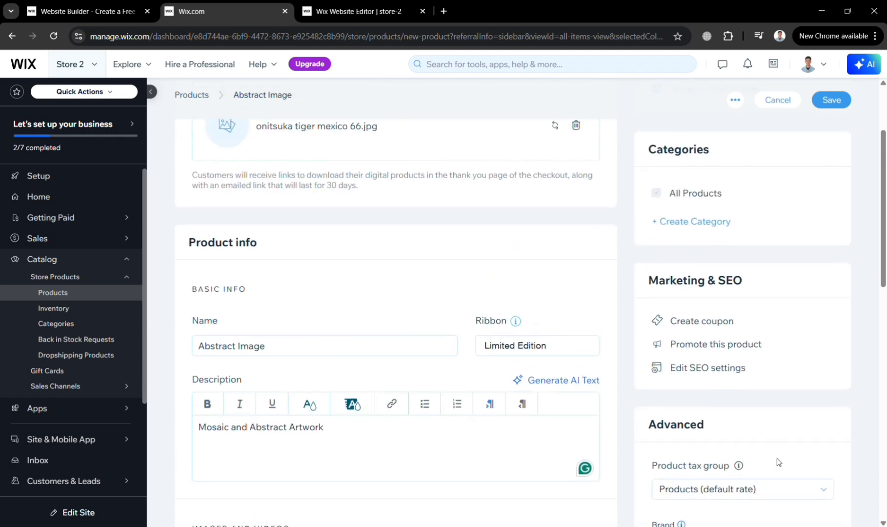
# - Create a new category named "Artwork" and assign the product to it
pyautogui.click(682, 224)
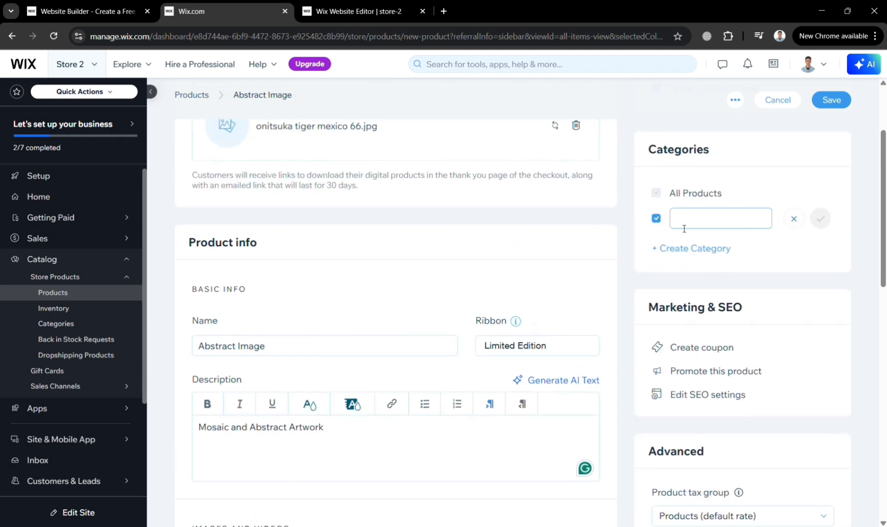
pyautogui.write('Imag')
pyautogui.write('e Ar')
pyautogui.write('twor')
pyautogui.write('k')
pyautogui.click(707, 220)
pyautogui.press('BackSpace')
pyautogui.press('BackSpace')
pyautogui.press('BackSpace')
pyautogui.press('BackSpace')
pyautogui.press('BackSpace')
pyautogui.press('BackSpace')
pyautogui.click(820, 220)
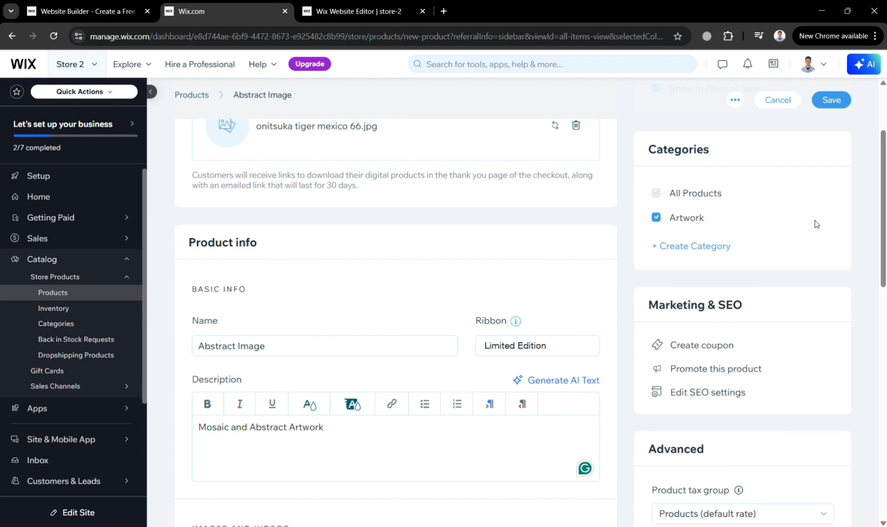
# - Save the Abstract Image product and dismiss the product promotion suggestions
pyautogui.scroll(-5, 715, 396)
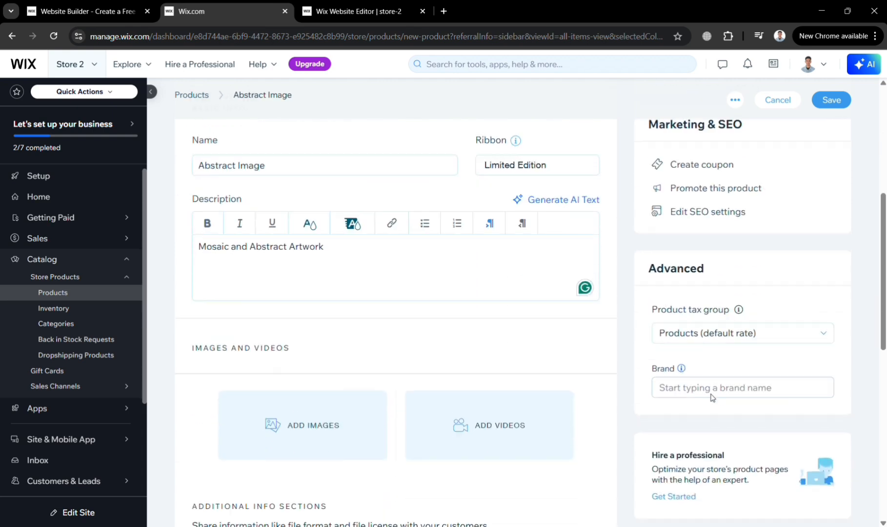
pyautogui.scroll(-5, 715, 398)
pyautogui.scroll(12, 714, 398)
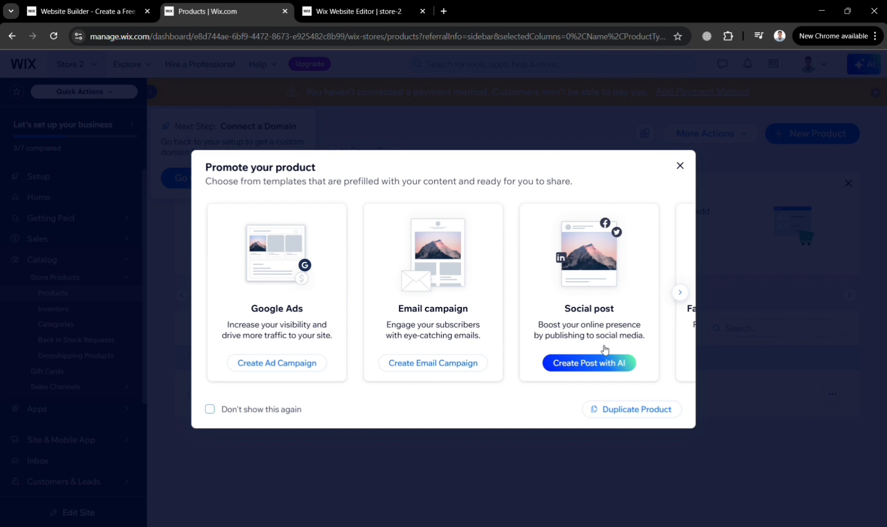
pyautogui.click(680, 294)
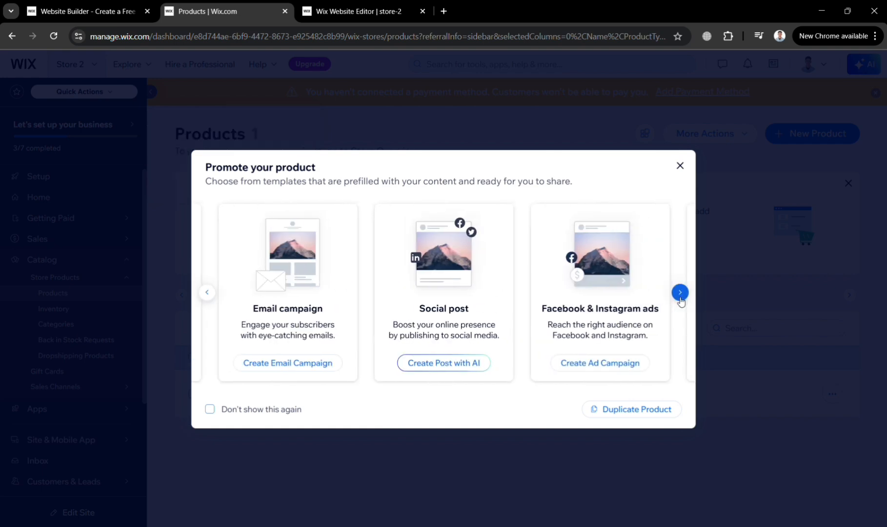
pyautogui.click(680, 166)
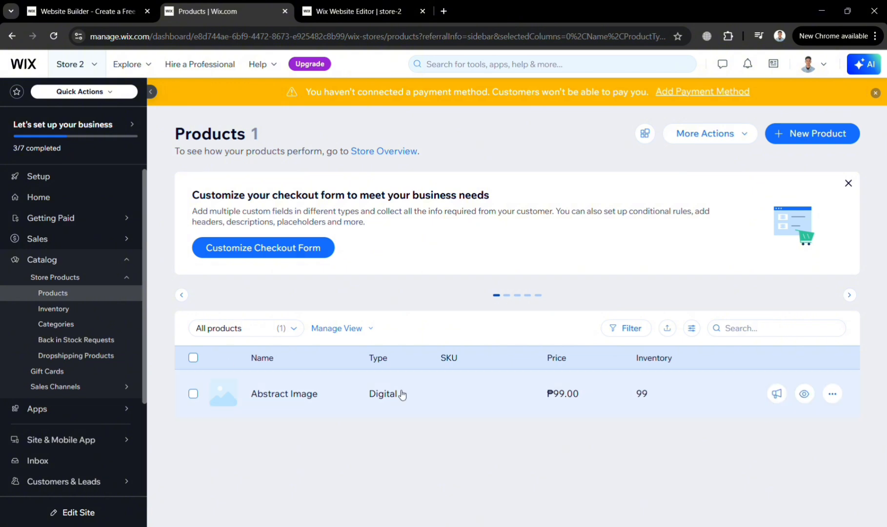
# - Switch to the Wix Editor and examine how Abstract Image is presented on the store's Product Page
pyautogui.click(365, 5)
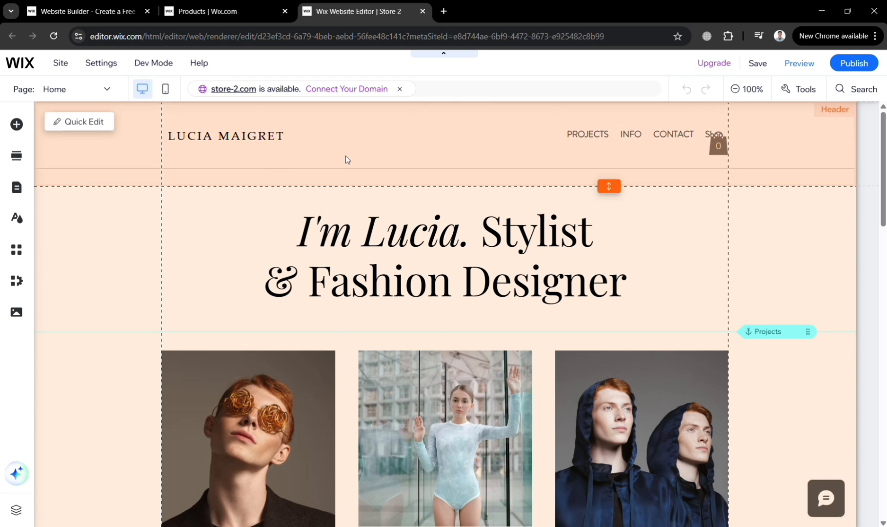
pyautogui.scroll(-5, 480, 256)
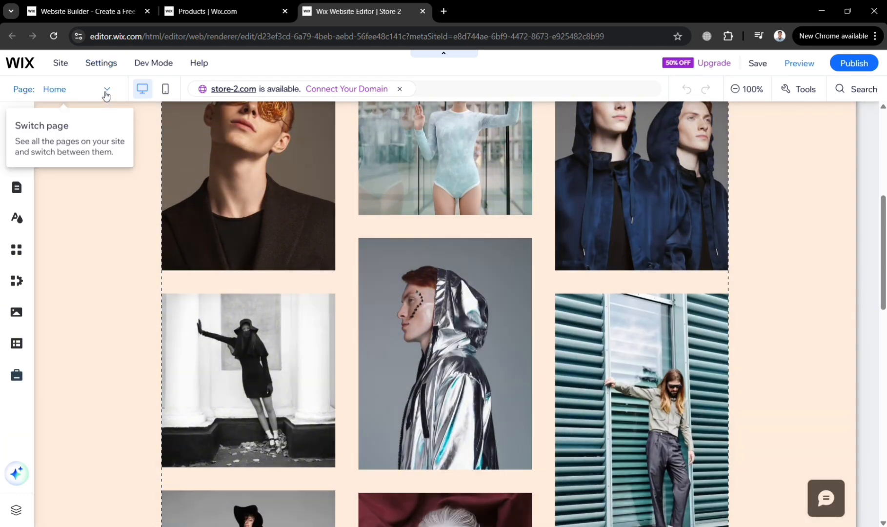
pyautogui.click(104, 92)
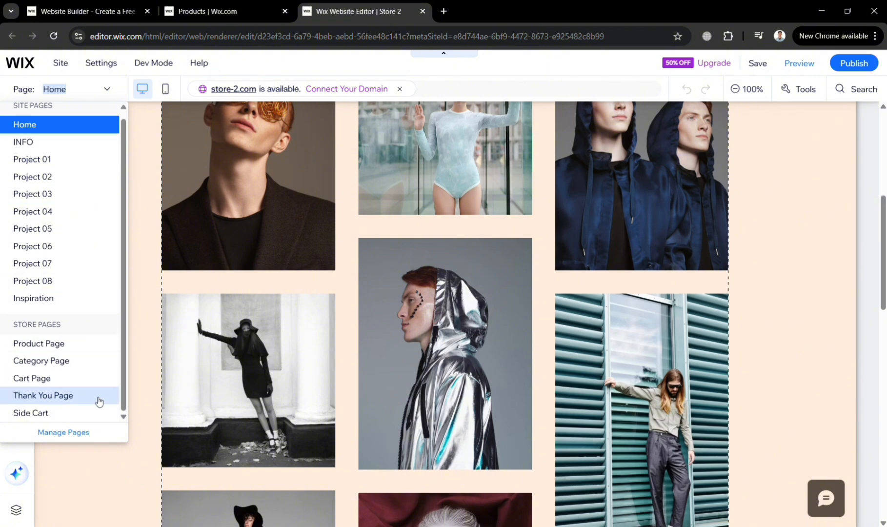
pyautogui.click(74, 343)
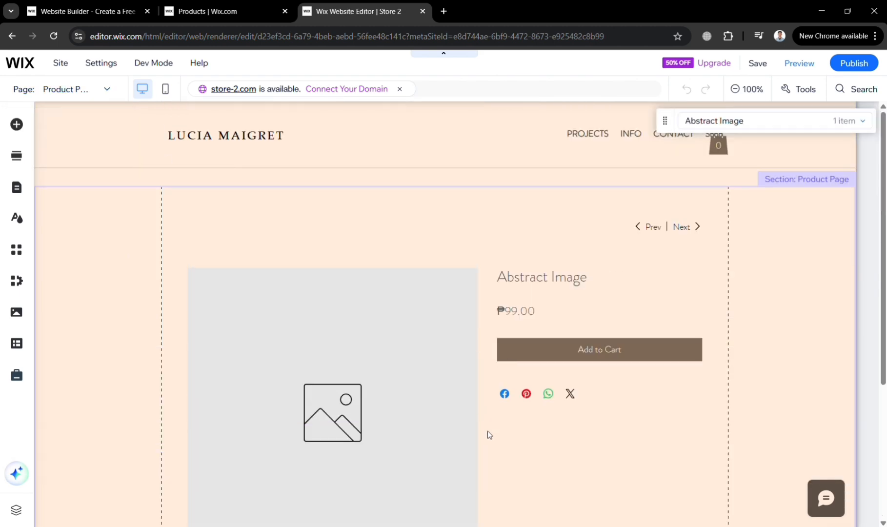
pyautogui.scroll(-3, 487, 432)
pyautogui.scroll(-1, 489, 434)
pyautogui.scroll(3, 489, 433)
pyautogui.scroll(-2, 489, 434)
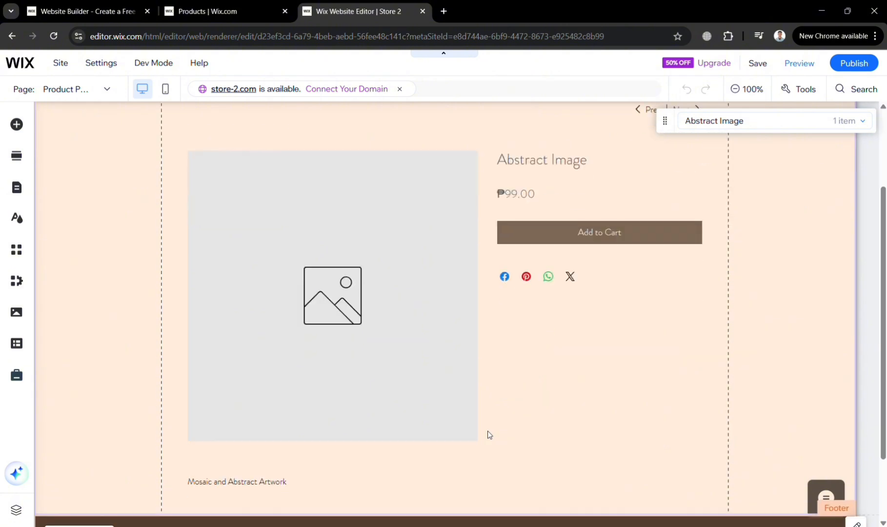
pyautogui.scroll(2, 490, 434)
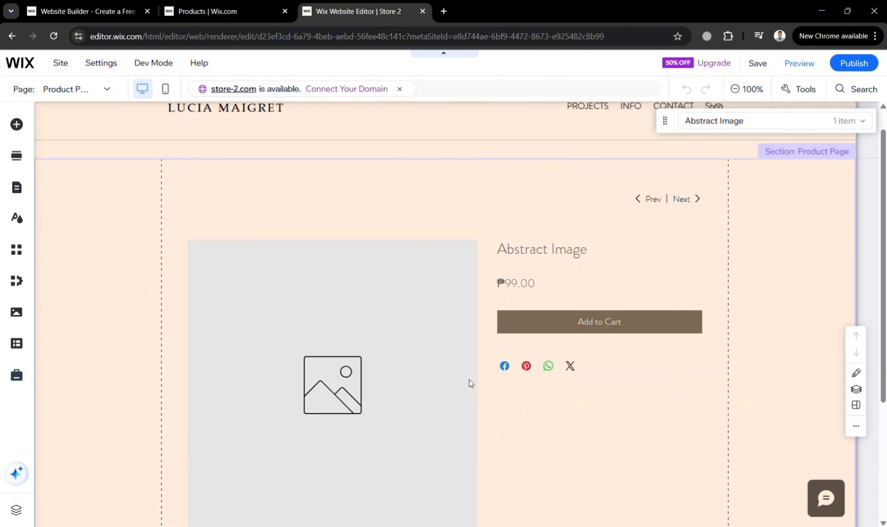
# - Return to the Store 2 dashboard and view the customer contacts list
pyautogui.click(224, 11)
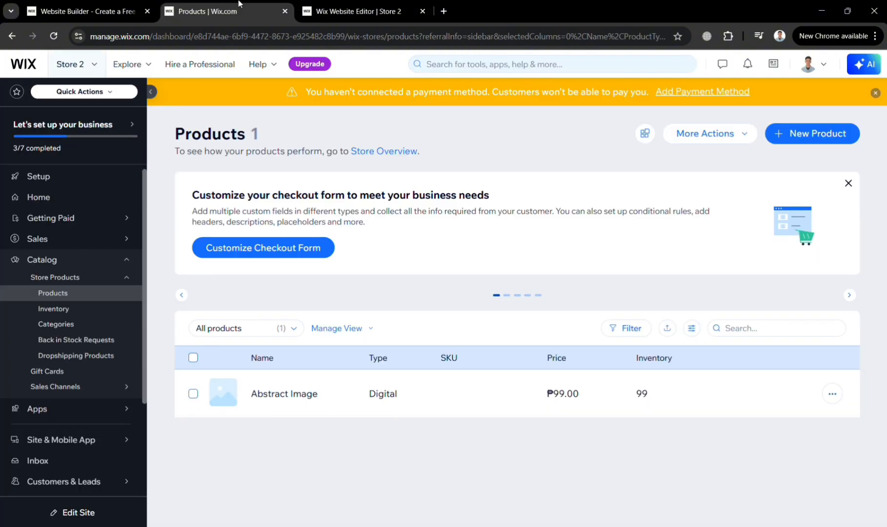
pyautogui.scroll(-2, 63, 390)
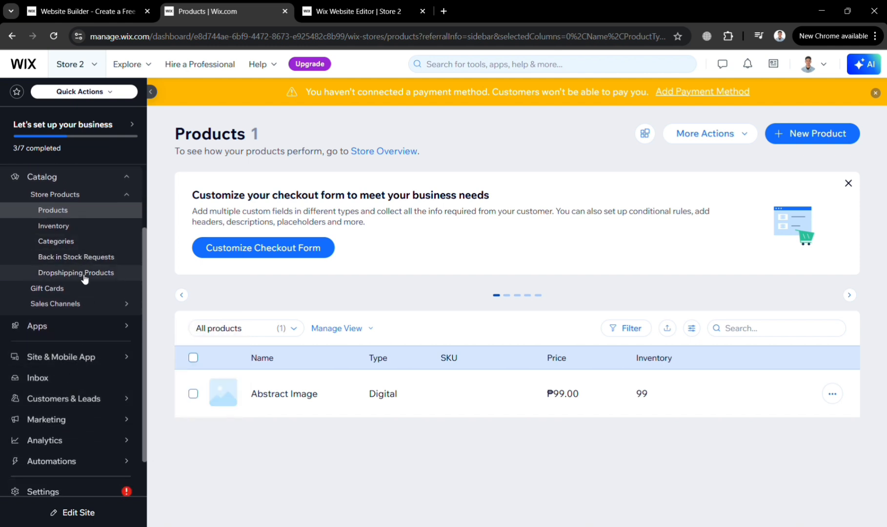
pyautogui.moveTo(86, 361)
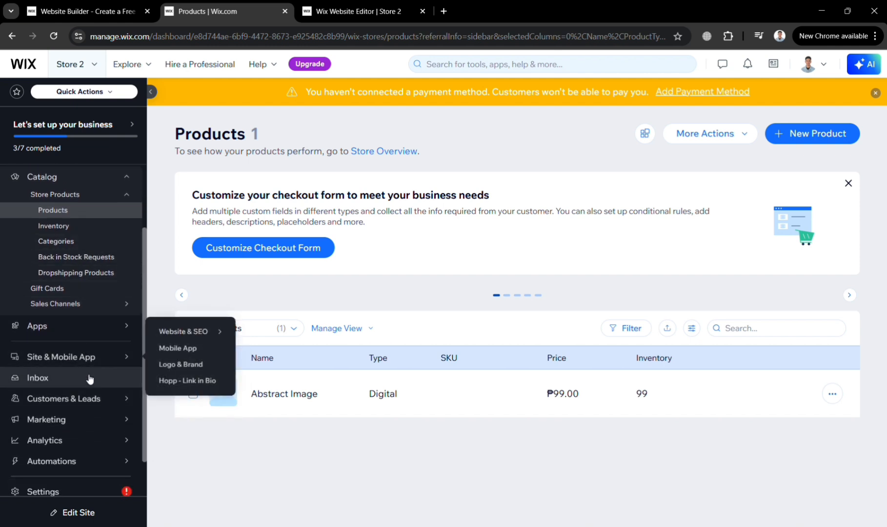
pyautogui.click(93, 406)
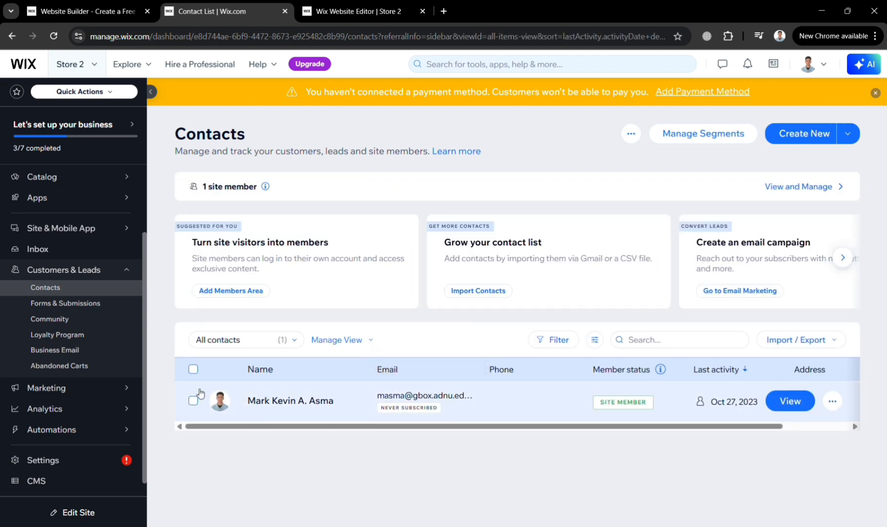
# - Open the Analytics Highlights overview and review the site's key stats and visitor reports
pyautogui.click(90, 409)
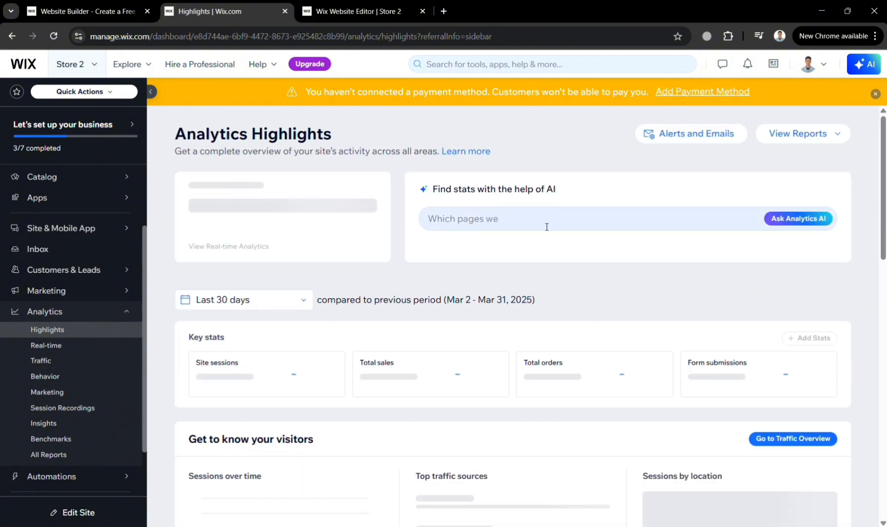
pyautogui.scroll(-4, 546, 226)
pyautogui.scroll(4, 544, 226)
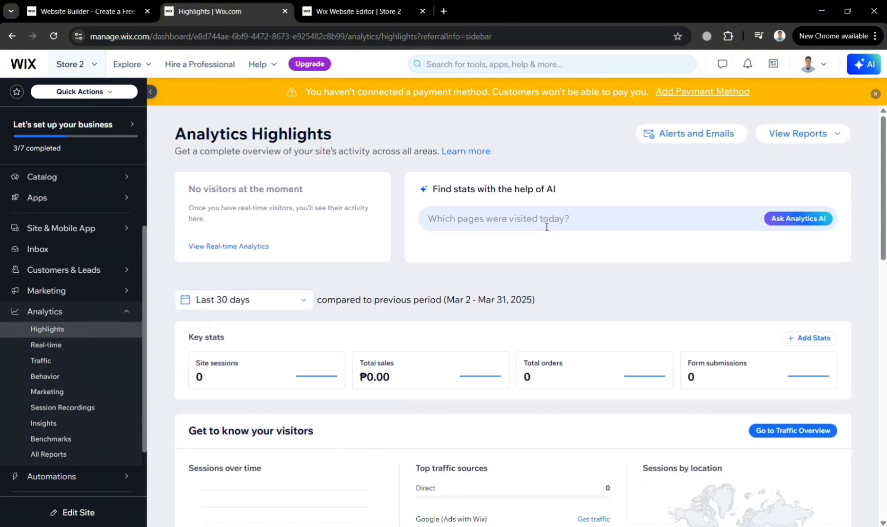